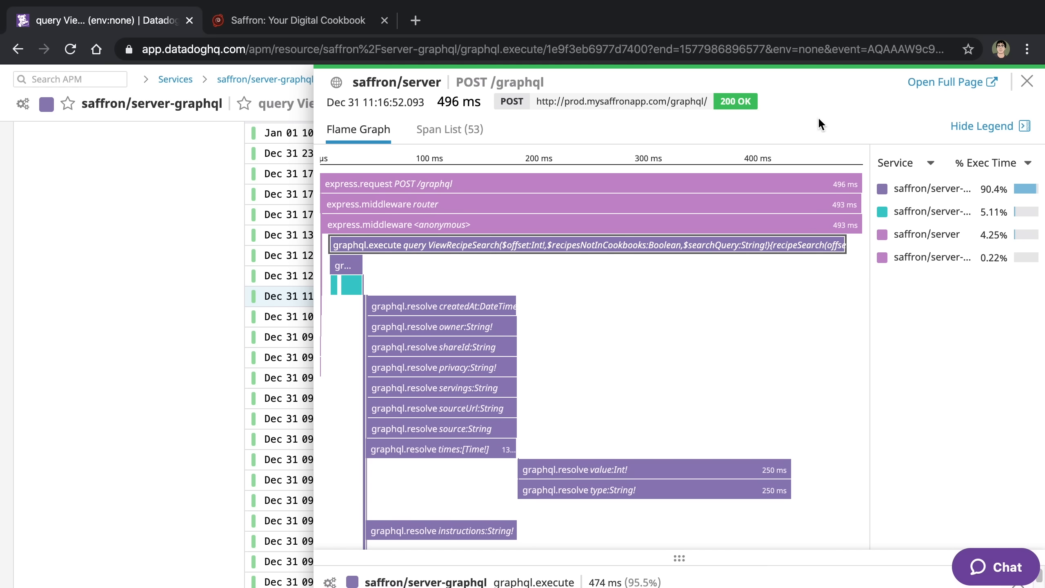
# Step: Note the request's 496 ms total duration and inspect the database query spans, including the 19.3 ms one
pyautogui.moveTo(439, 102); pyautogui.dragTo(461, 102)
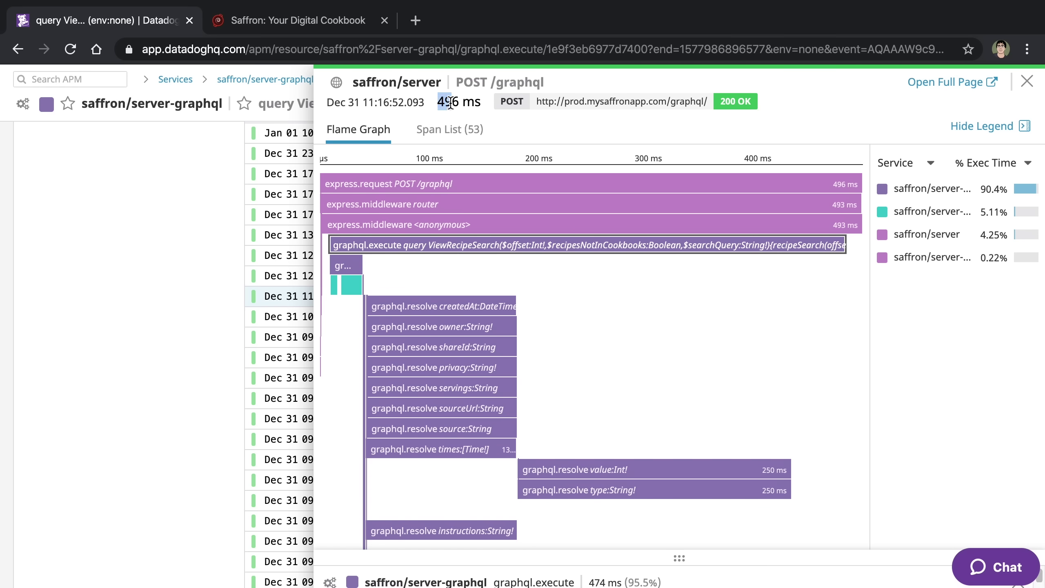
pyautogui.click(544, 127)
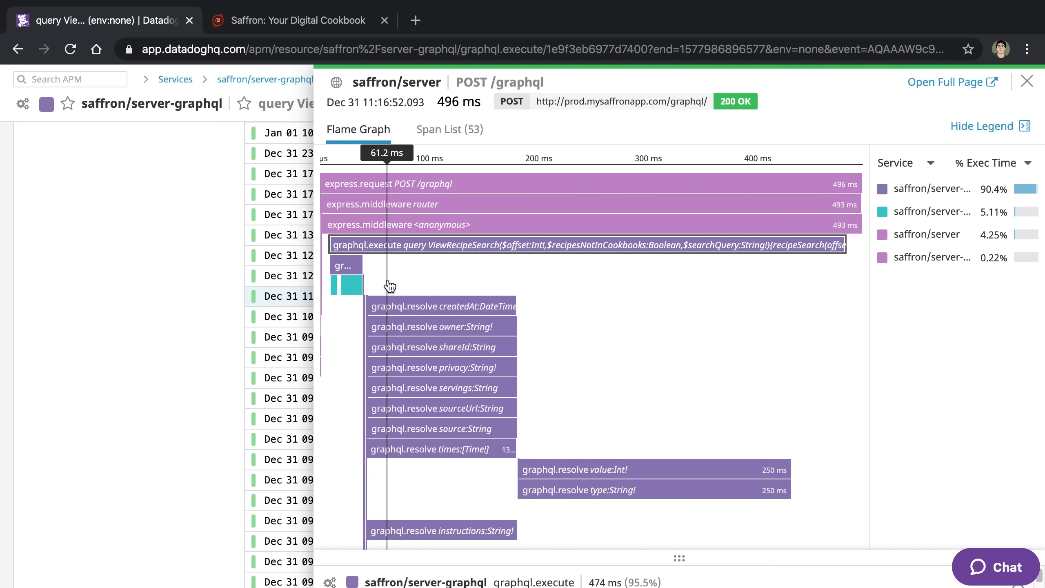
pyautogui.click(352, 285)
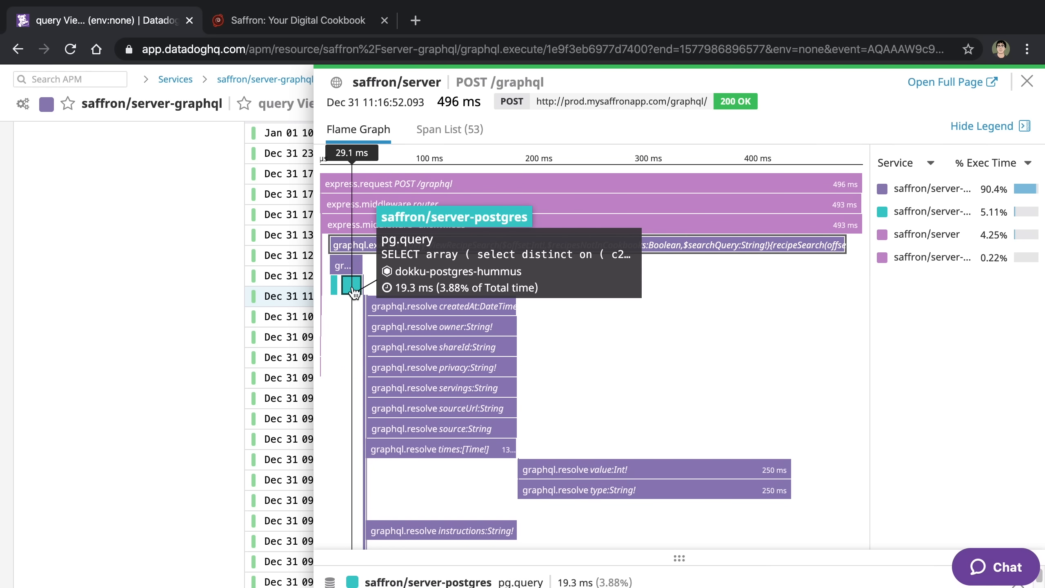
pyautogui.click(338, 287)
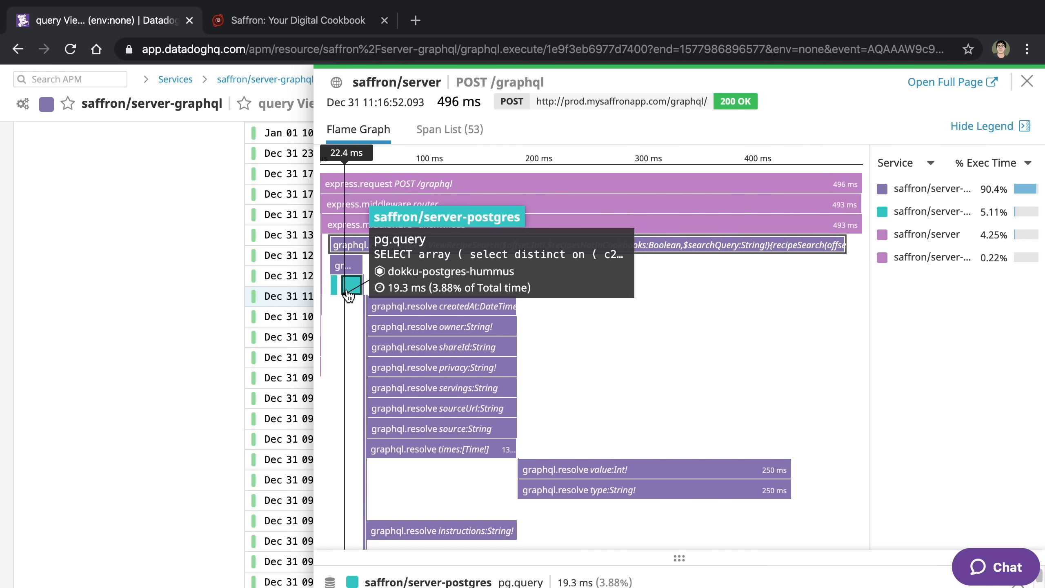
pyautogui.click(343, 287)
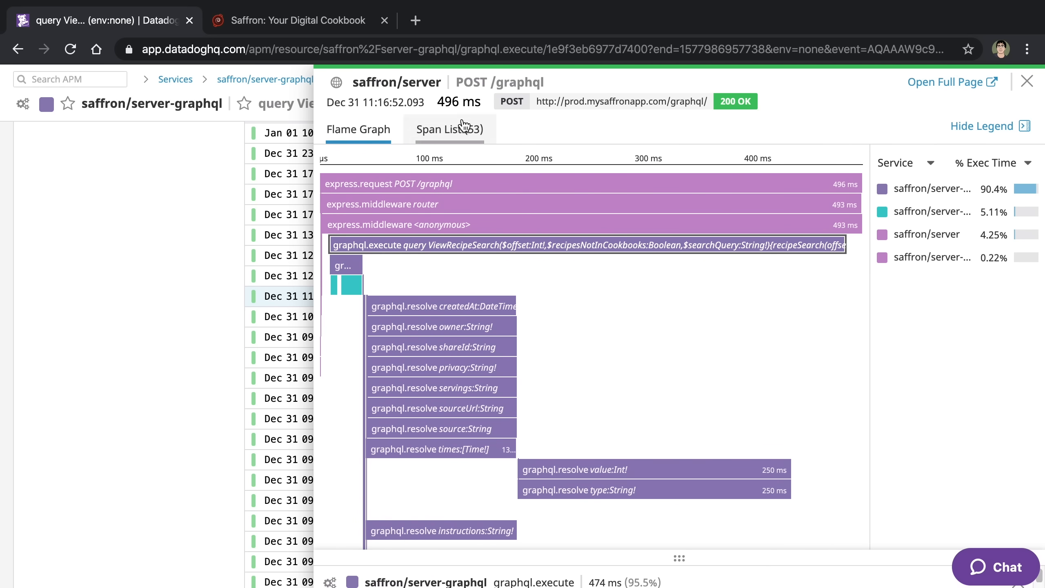
pyautogui.moveTo(564, 470)
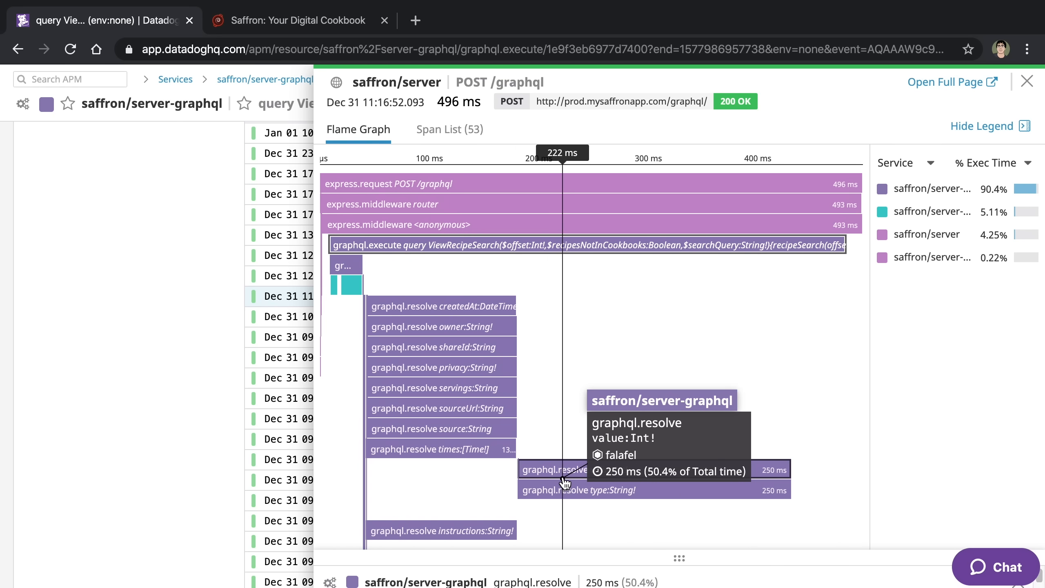
pyautogui.scroll(-3, 634, 297)
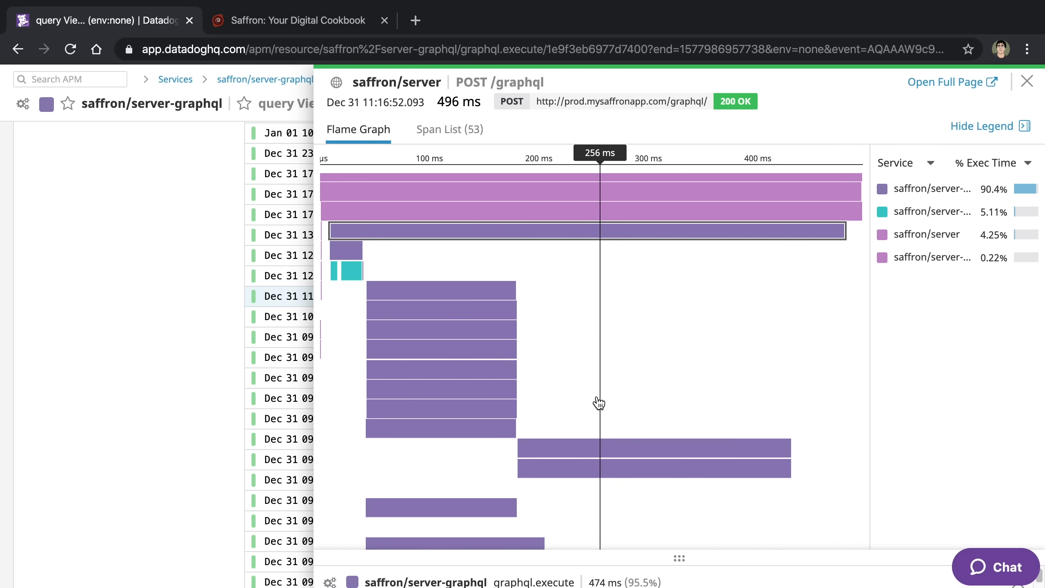
pyautogui.scroll(-3, 604, 327)
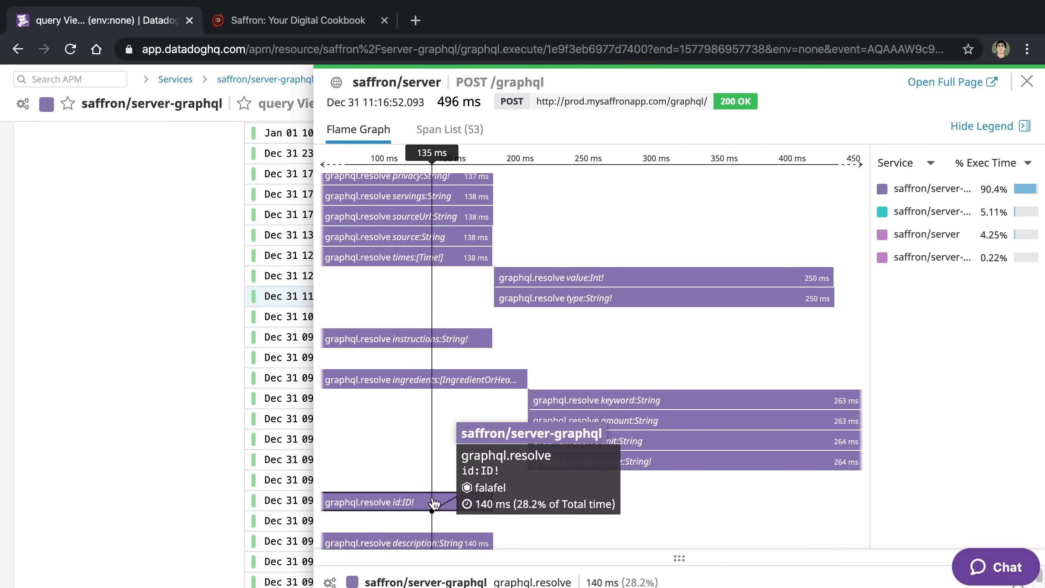
pyautogui.scroll(-3, 523, 433)
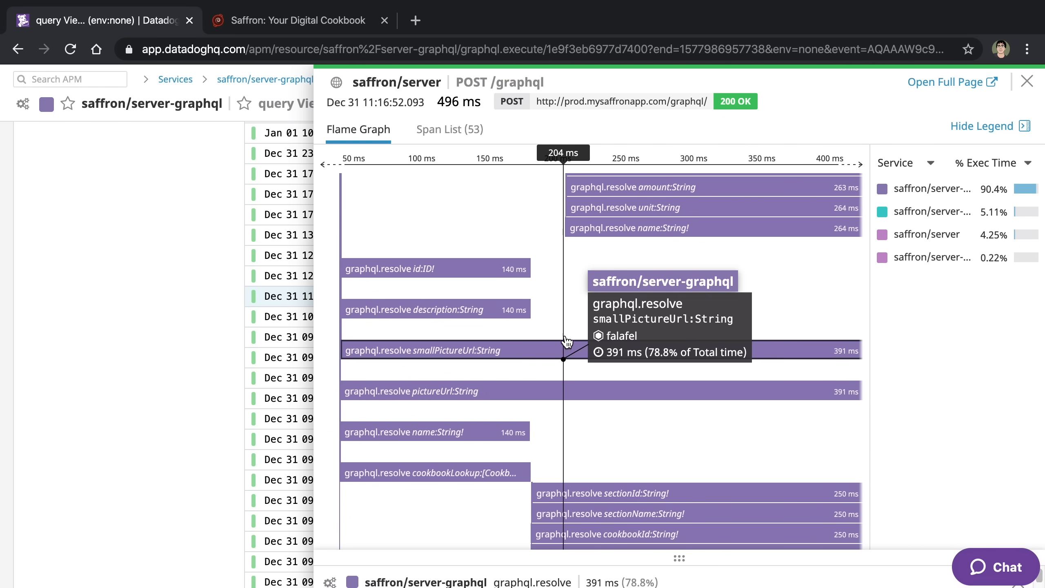
pyautogui.scroll(3, 572, 367)
pyautogui.scroll(3, 583, 324)
pyautogui.scroll(3, 582, 323)
pyautogui.scroll(3, 588, 310)
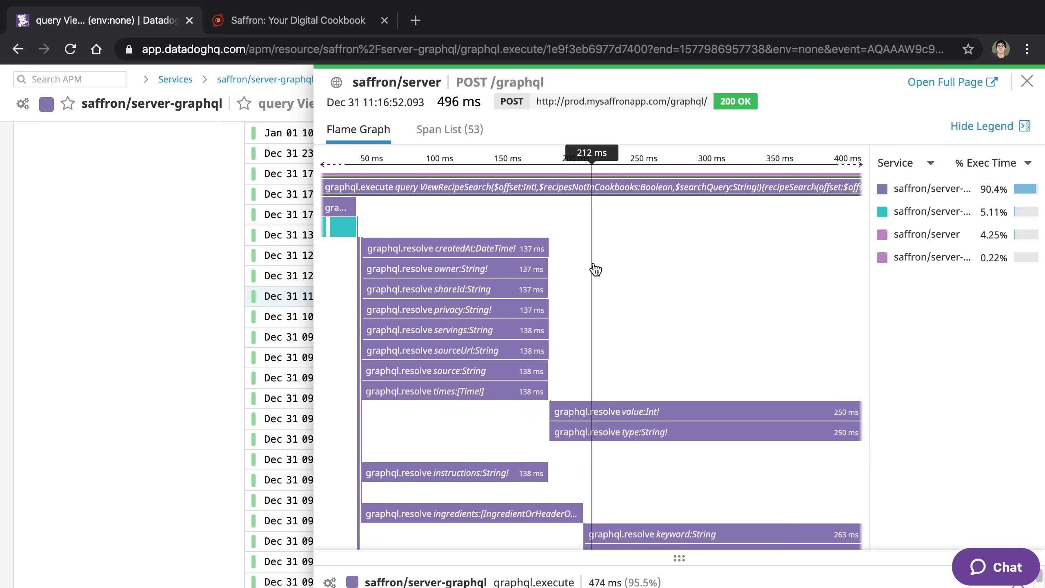
pyautogui.scroll(3, 572, 310)
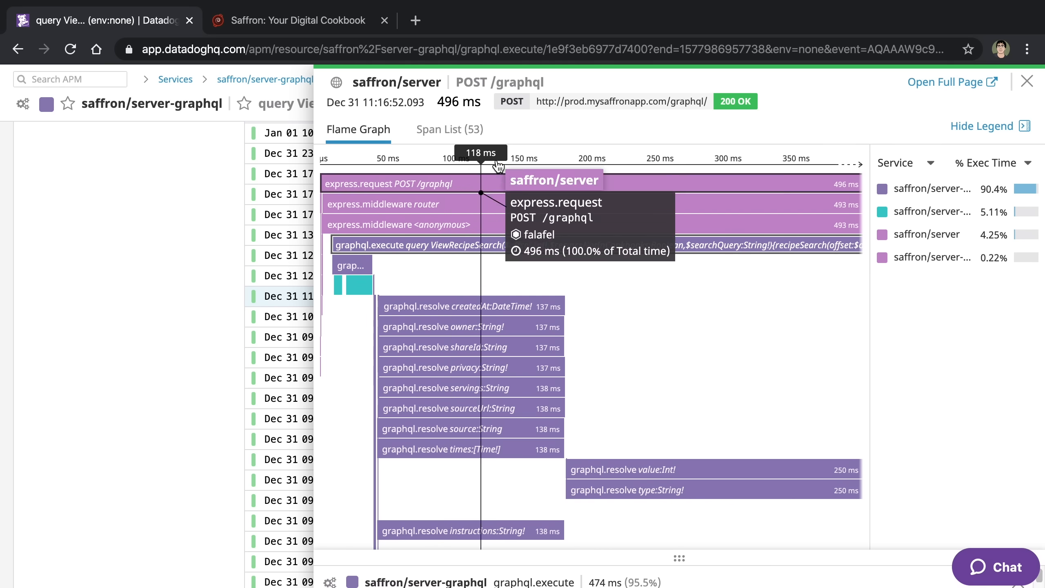
# Step: Inspect the createdAt resolver span, then close the trace to return to the trace list
pyautogui.click(360, 285)
pyautogui.click(461, 311)
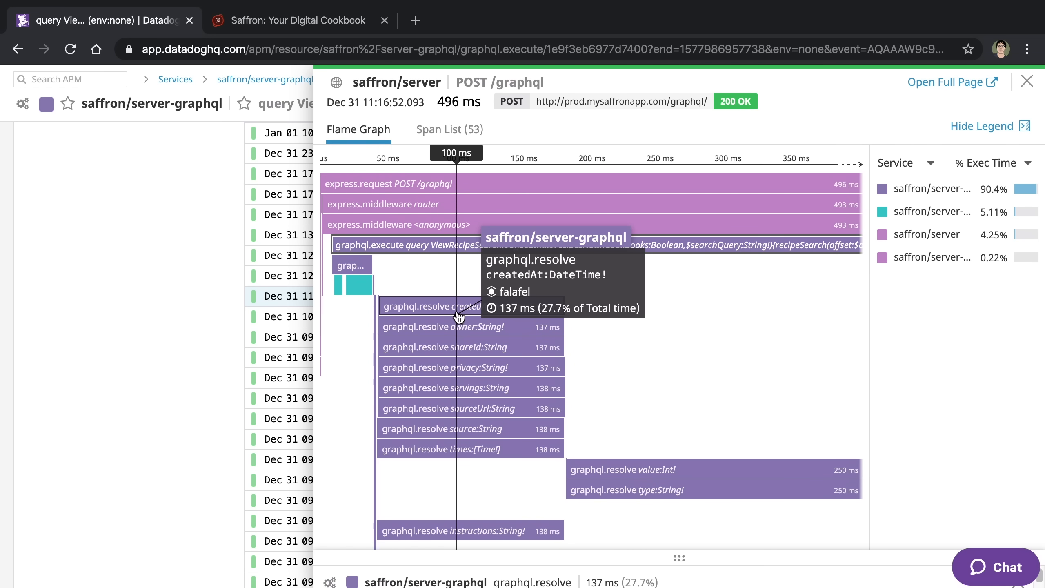
pyautogui.click(190, 301)
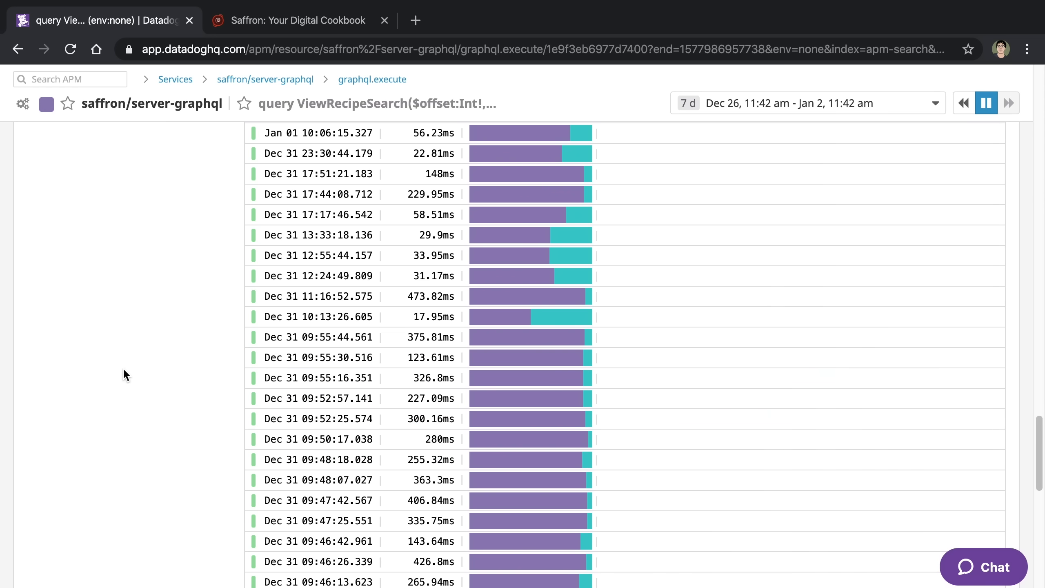
pyautogui.scroll(-1, 125, 374)
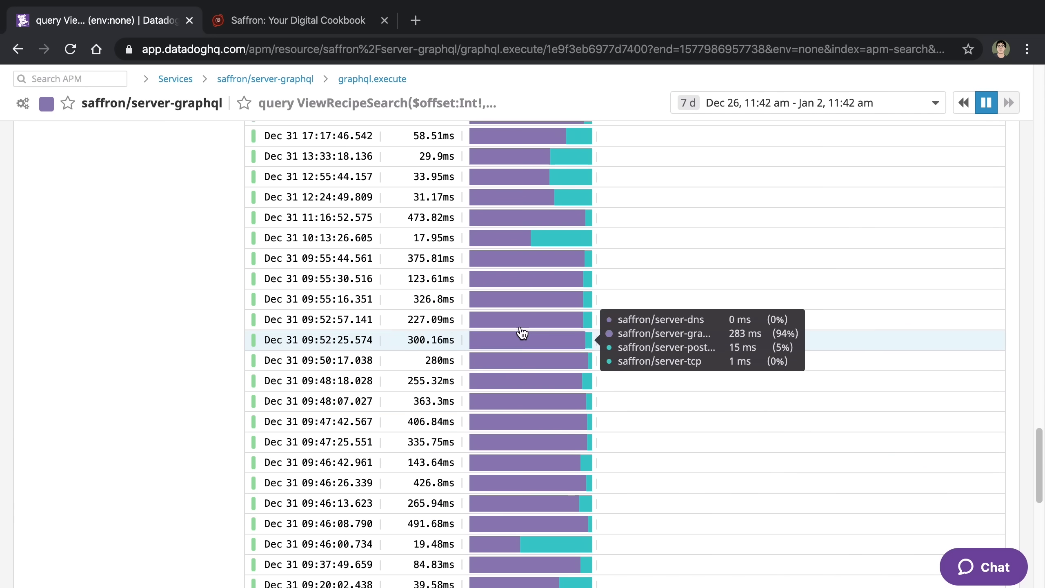
pyautogui.scroll(1, 159, 320)
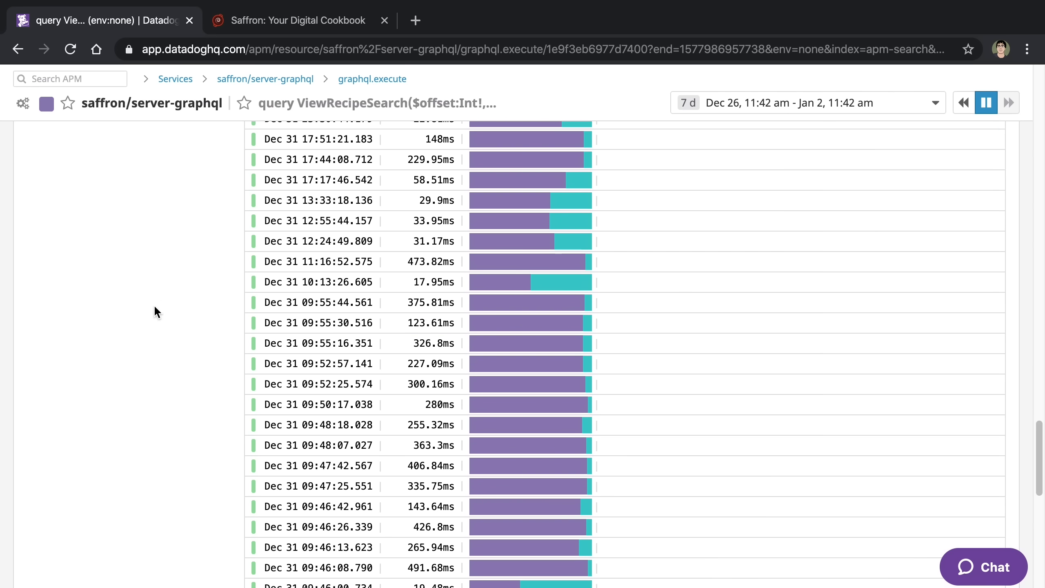
# Step: Search Saffron recipes for chicken and open chicken soup recipes from the results
pyautogui.click(291, 22)
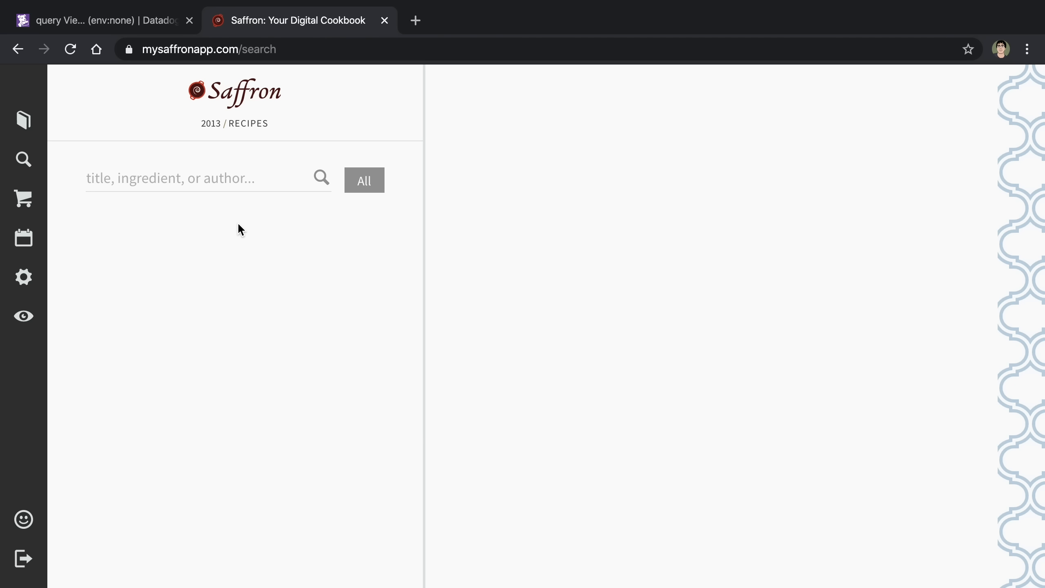
pyautogui.write('chicken')
pyautogui.press('Return')
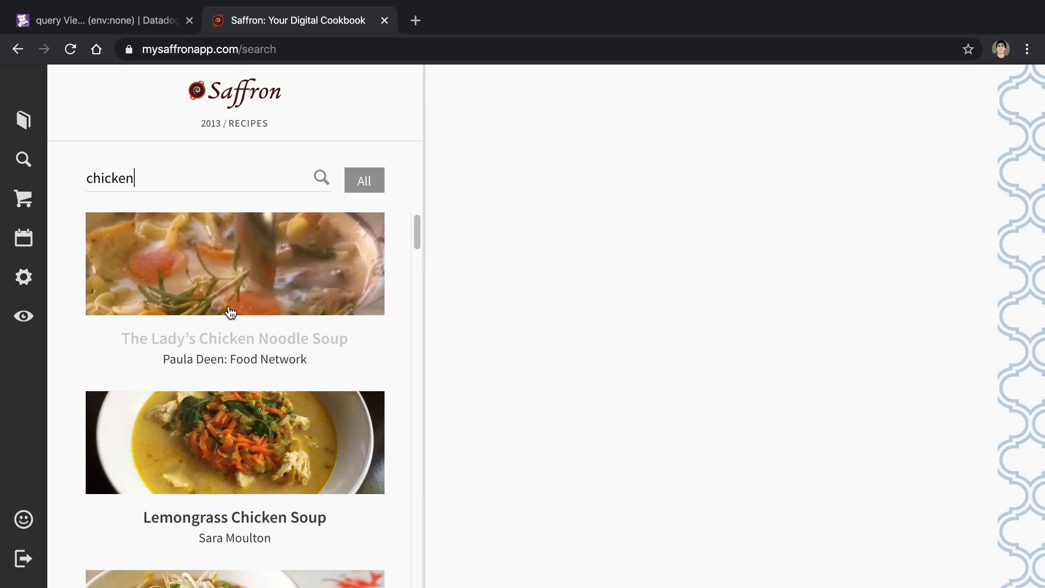
pyautogui.click(268, 296)
pyautogui.scroll(-3, 584, 369)
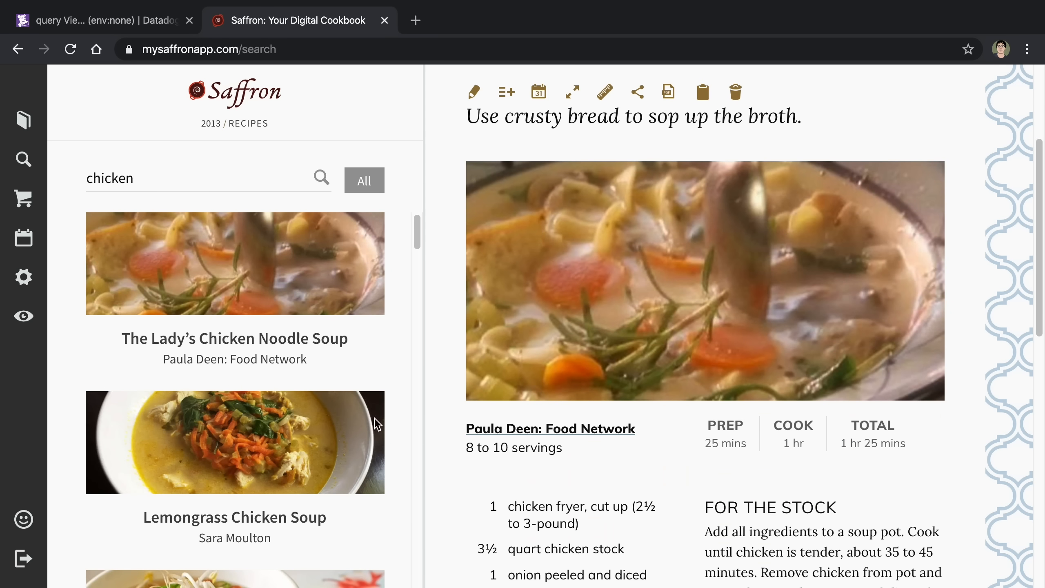
pyautogui.click(339, 430)
pyautogui.scroll(-2, 282, 423)
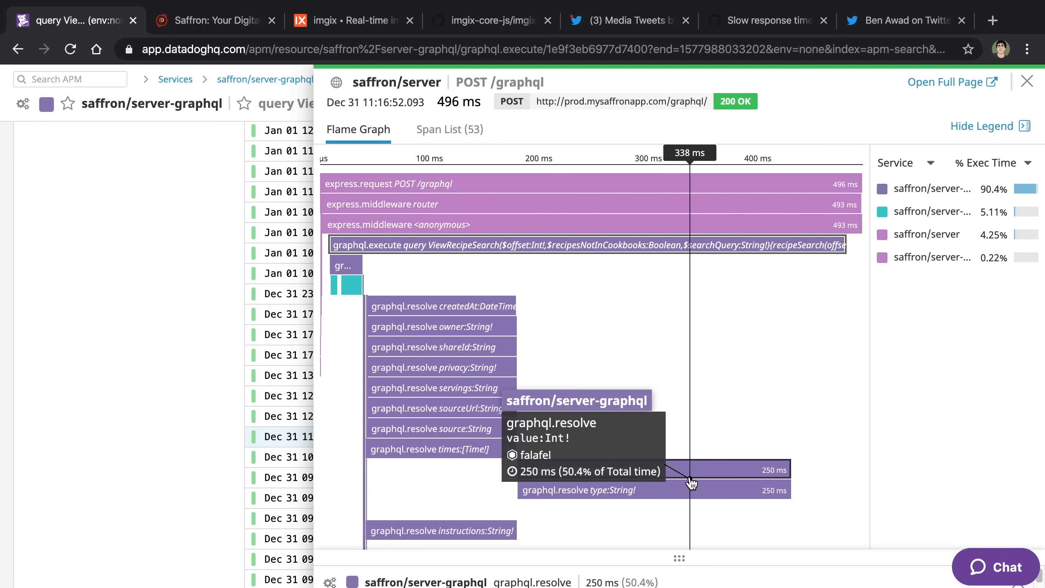
# Step: Select the 250 ms value resolver span, then switch to the imgix website
pyautogui.click(687, 425)
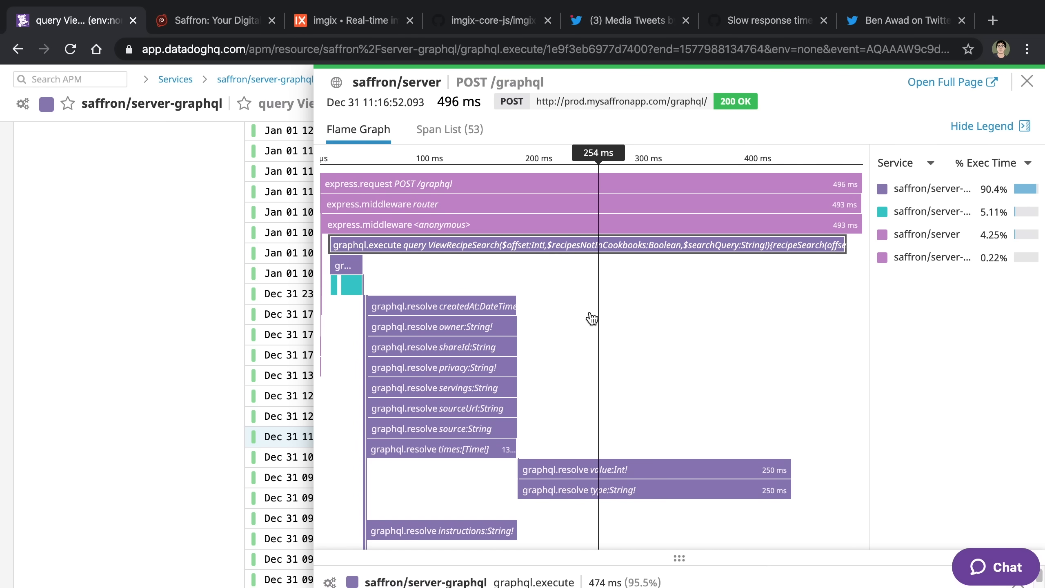
pyautogui.click(343, 20)
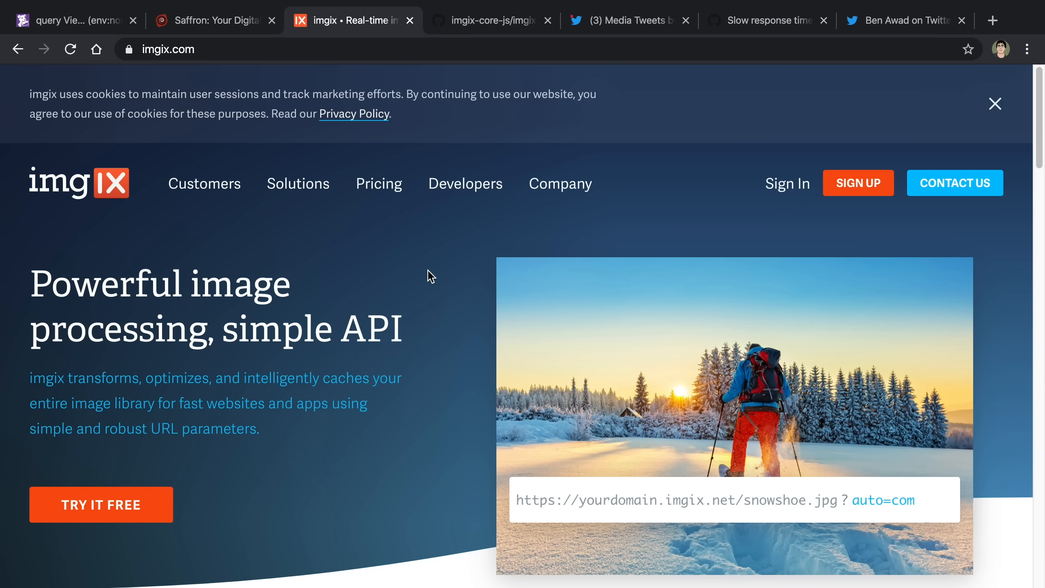
# Step: In imgix-core-js source, point out the md5 call and the _signParams function name
pyautogui.click(478, 20)
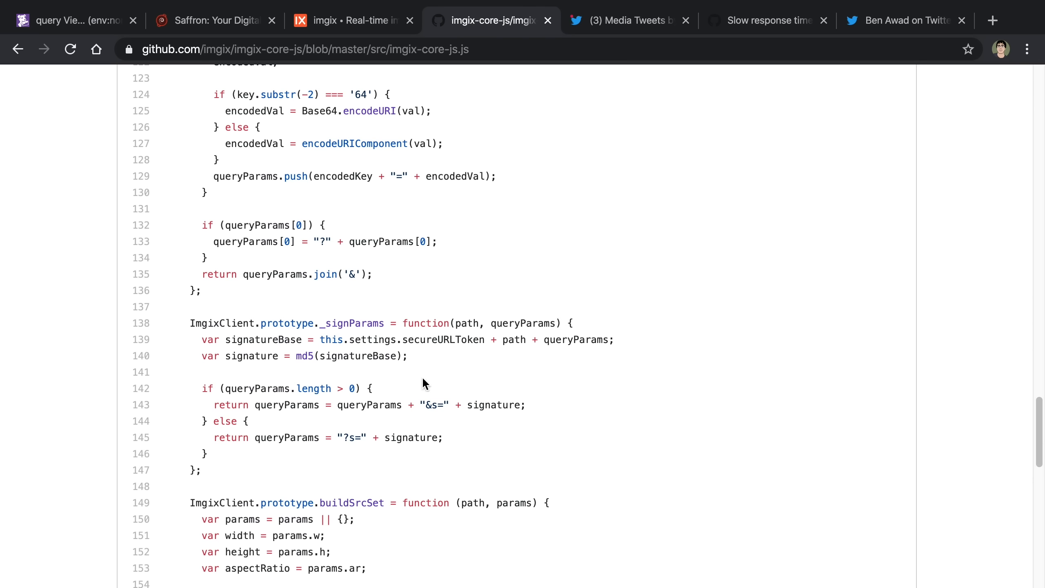
pyautogui.doubleClick(306, 357)
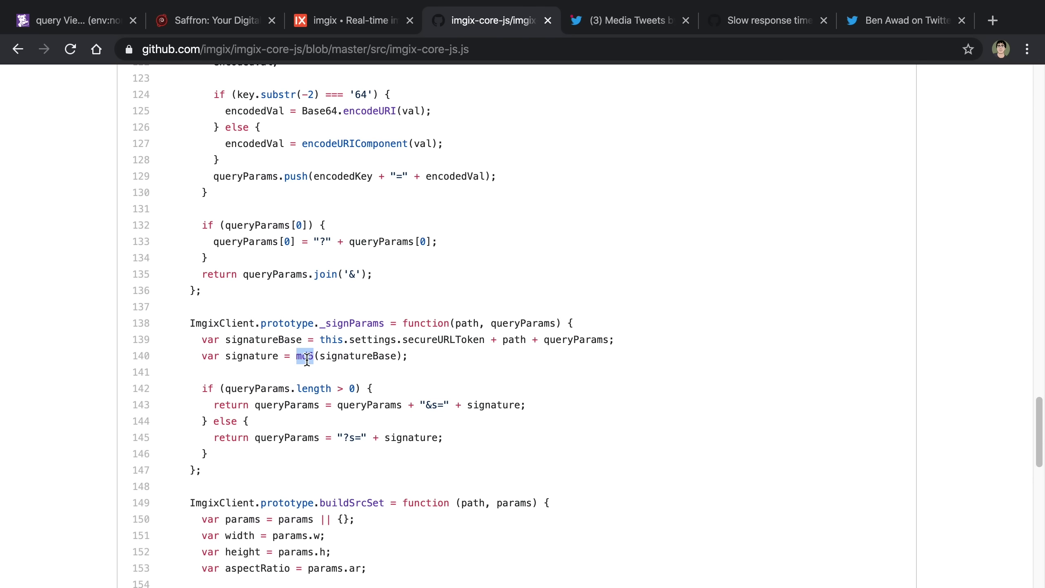
pyautogui.click(434, 363)
pyautogui.doubleClick(351, 324)
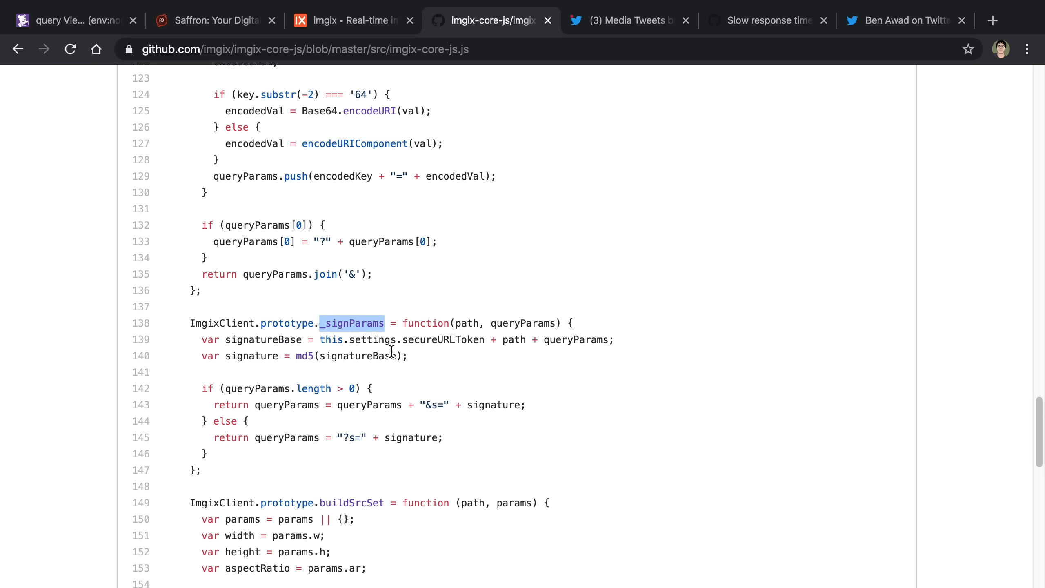
pyautogui.click(401, 357)
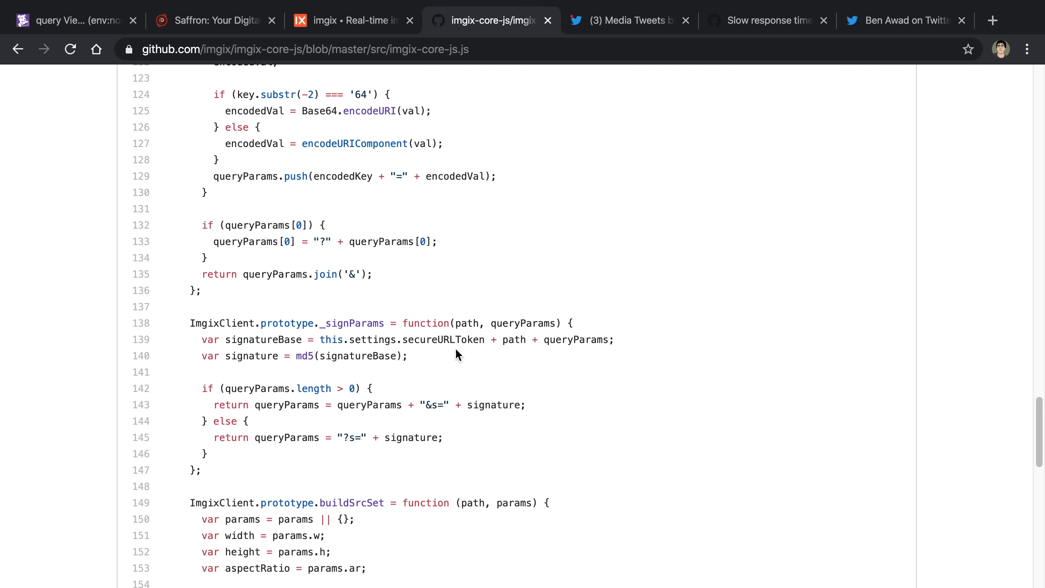
# Step: Highlight the md5 call again and the whole URL-signature line 140
pyautogui.doubleClick(304, 356)
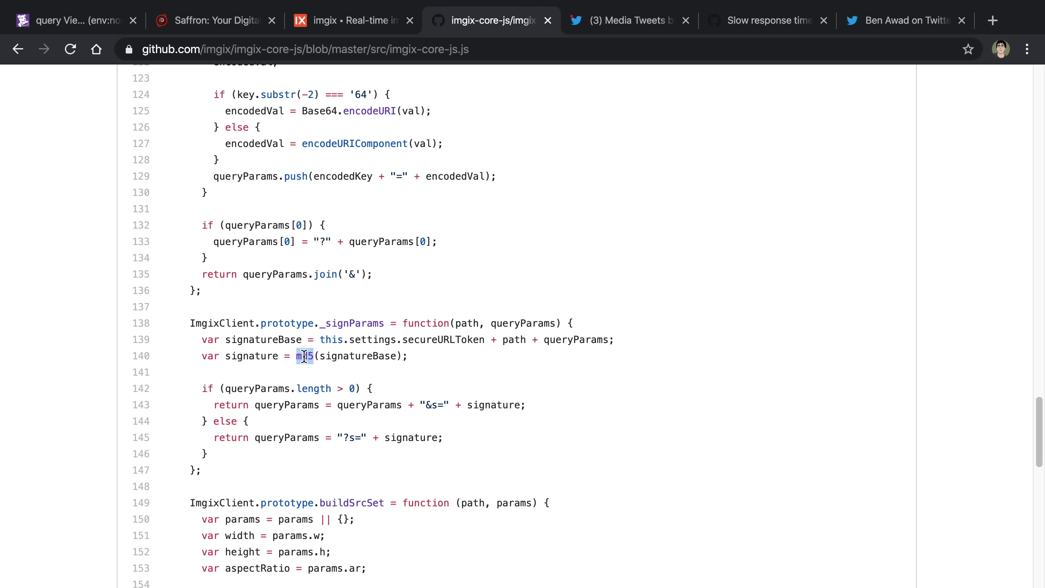
pyautogui.click(481, 368)
pyautogui.moveTo(409, 356); pyautogui.dragTo(202, 357)
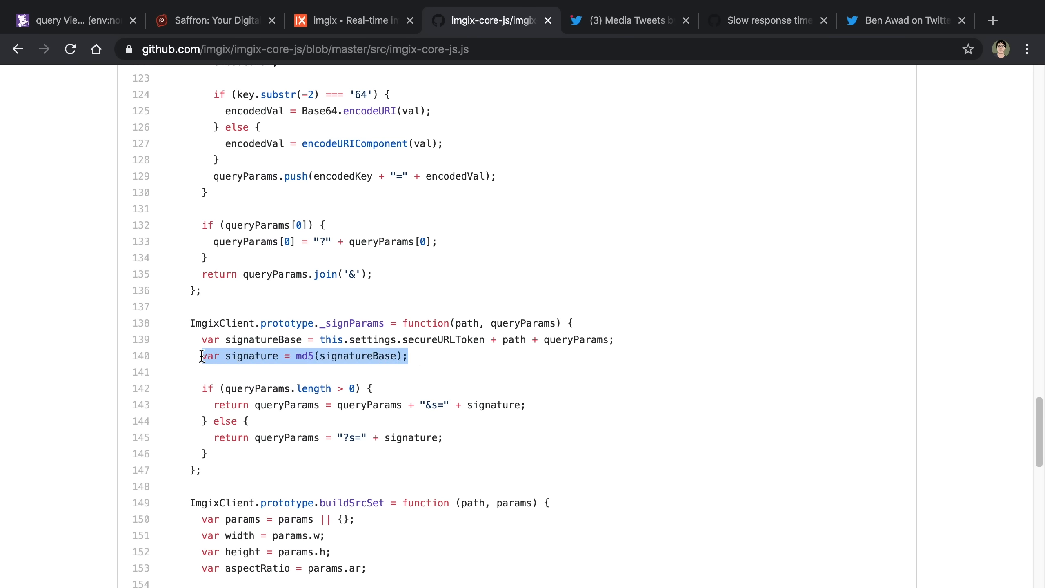
pyautogui.click(487, 350)
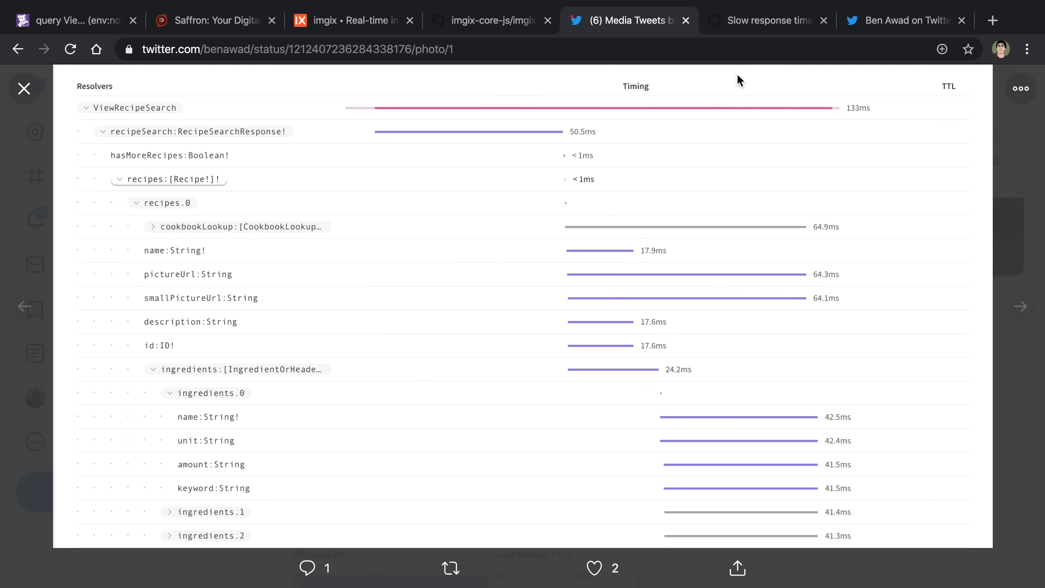
# Step: Switch from the tweet to the Slow response times GitHub issue
pyautogui.click(780, 20)
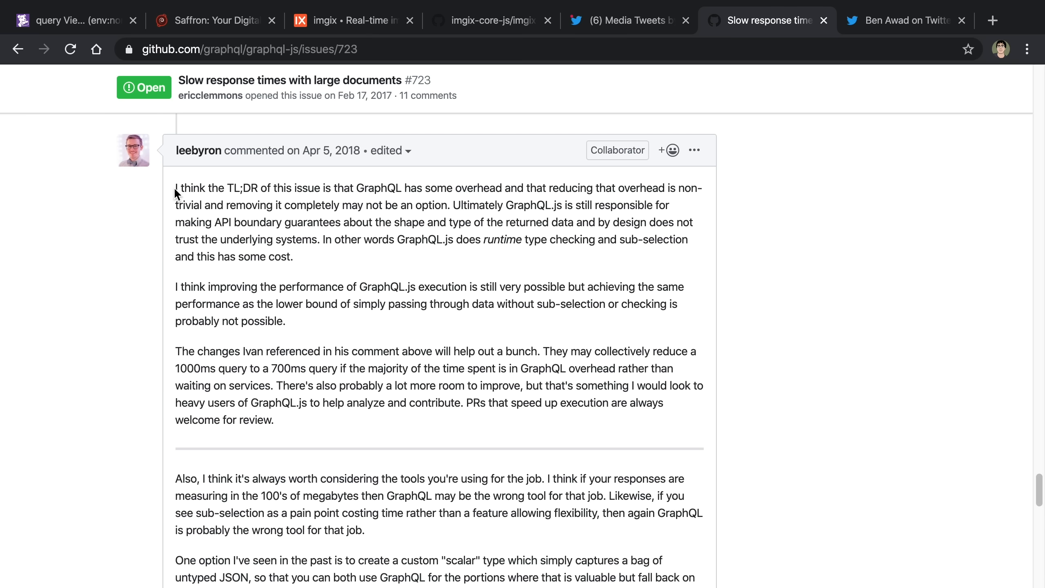
# Step: Highlight the comment's first paragraph and its sentence on runtime type-checking cost
pyautogui.moveTo(174, 188); pyautogui.dragTo(311, 255)
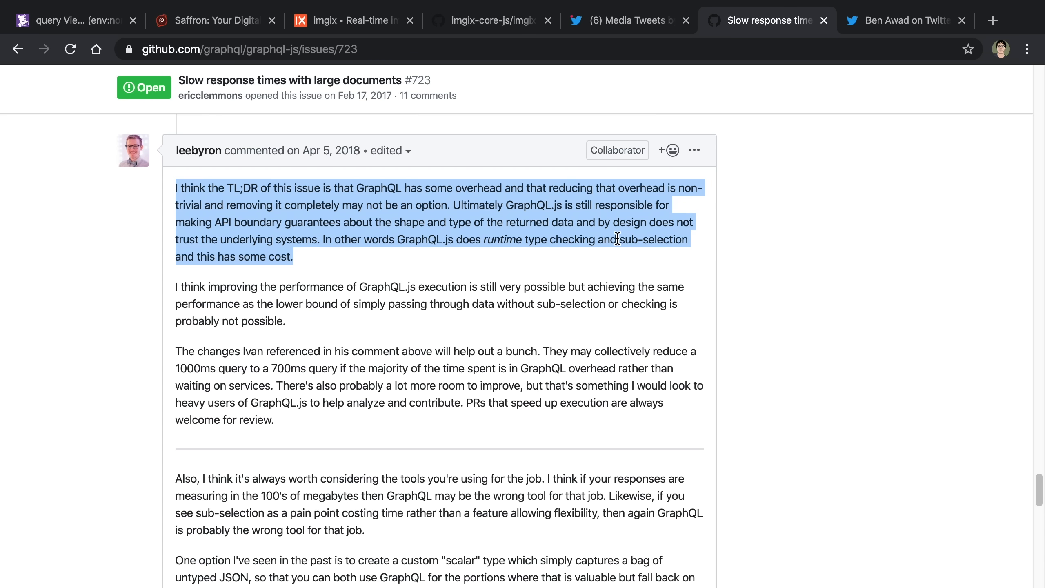
pyautogui.click(301, 259)
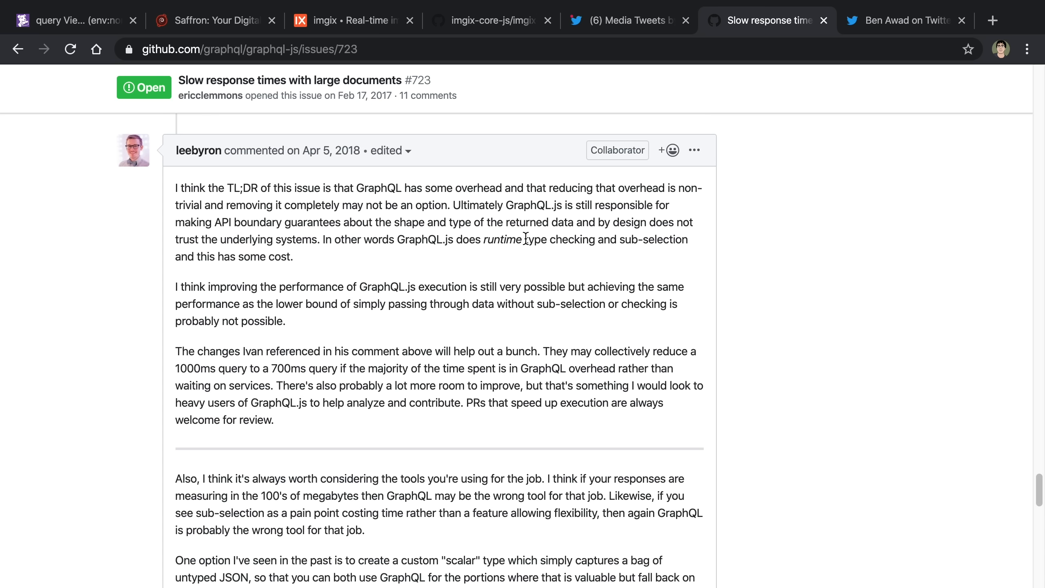
pyautogui.moveTo(526, 240); pyautogui.dragTo(498, 257)
pyautogui.click(498, 256)
# Step: Open Chrome DevTools on the Saffron search page and show the Network request log
pyautogui.click(217, 20)
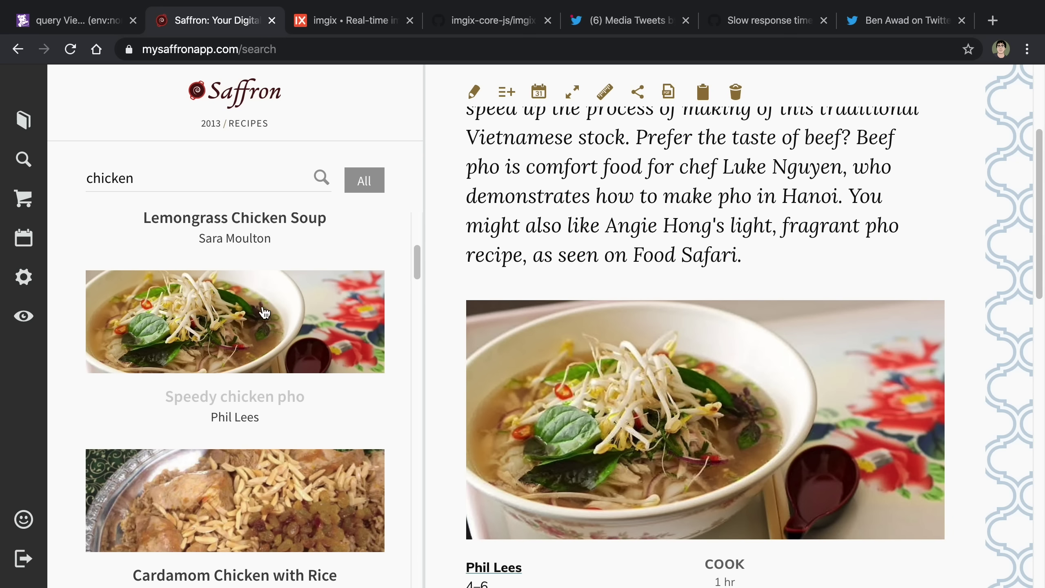
pyautogui.rightClick(438, 211)
pyautogui.click(473, 470)
pyautogui.click(318, 201)
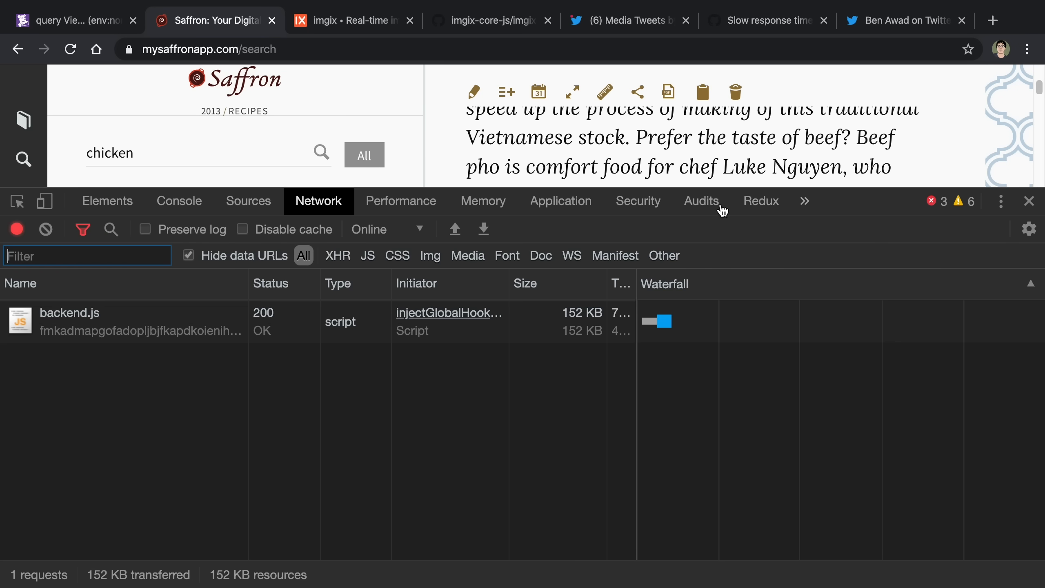
pyautogui.moveTo(841, 190); pyautogui.dragTo(841, 258)
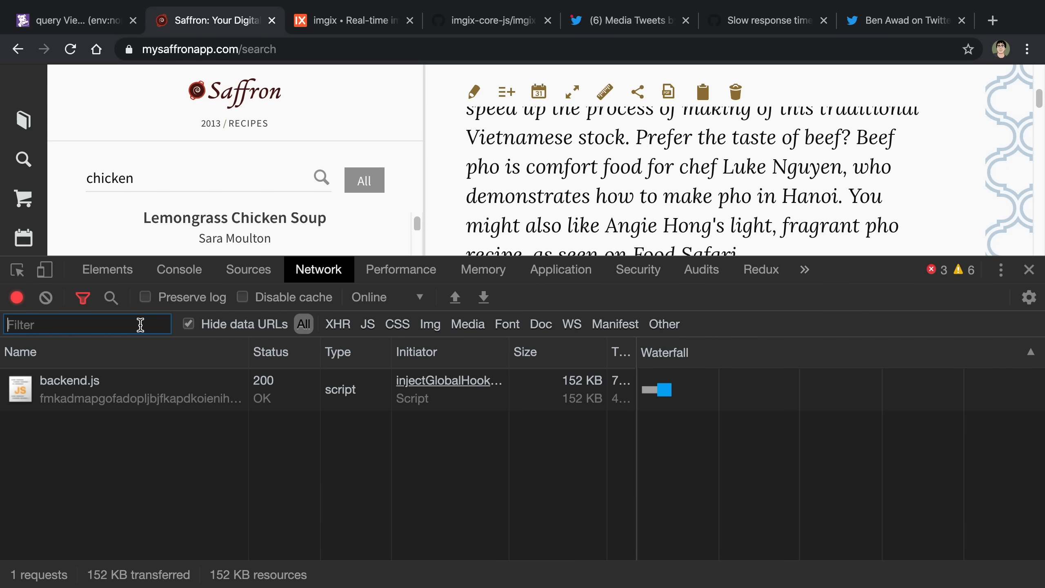
pyautogui.write('graphql')
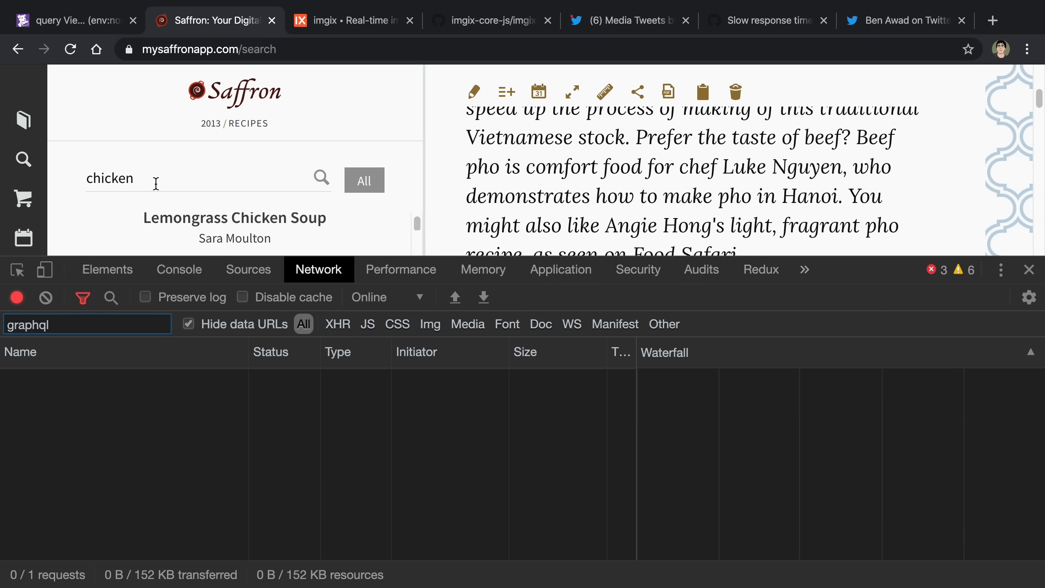
# Step: Rerun the chicken search to capture its graphql requests, then switch to the 1600-fields tweet
pyautogui.click(157, 183)
pyautogui.press('Return')
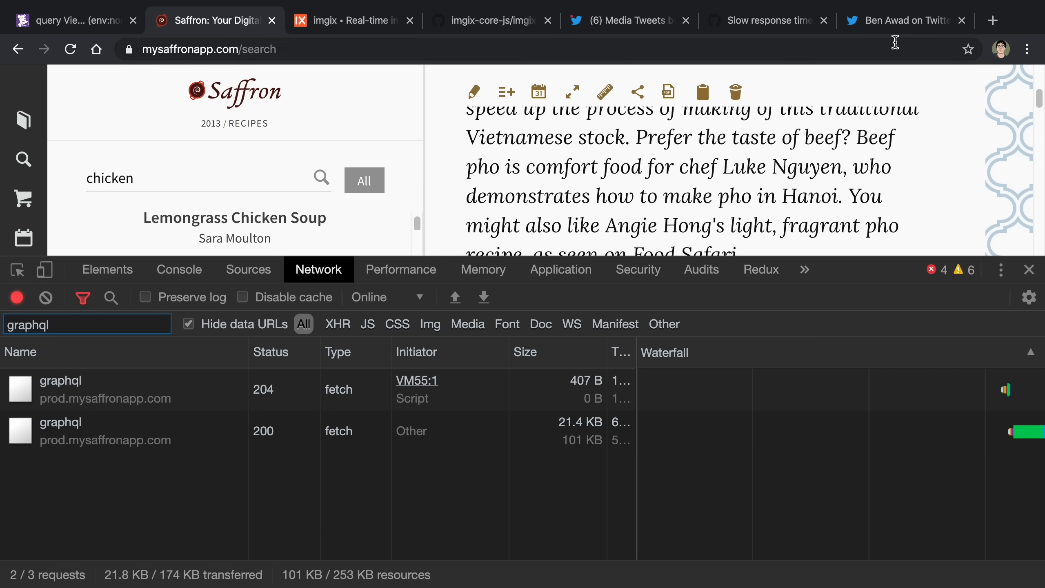
pyautogui.click(902, 20)
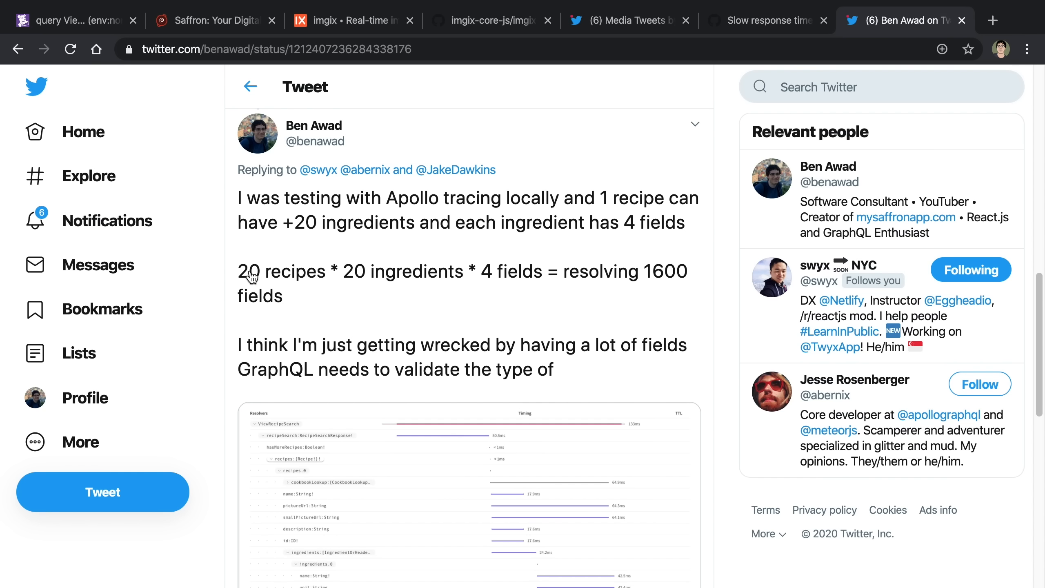
pyautogui.moveTo(238, 274); pyautogui.dragTo(263, 275)
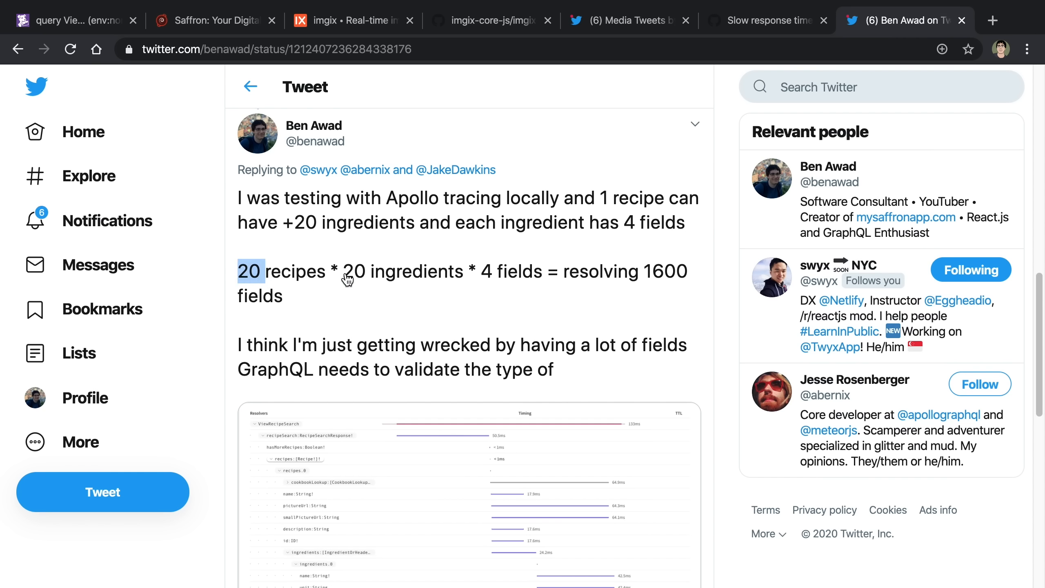
pyautogui.moveTo(341, 274); pyautogui.dragTo(369, 275)
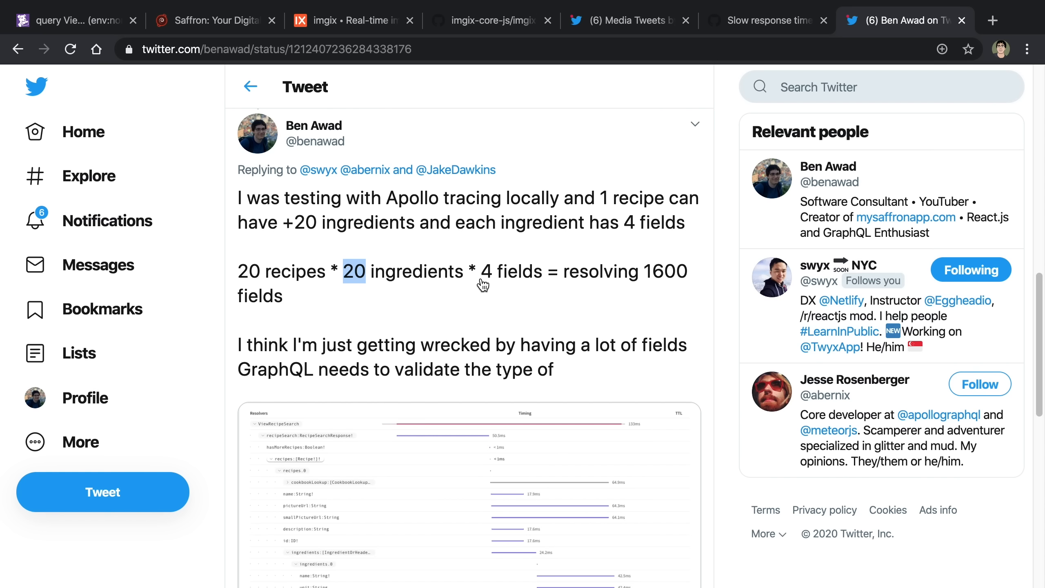
pyautogui.moveTo(480, 274); pyautogui.dragTo(494, 275)
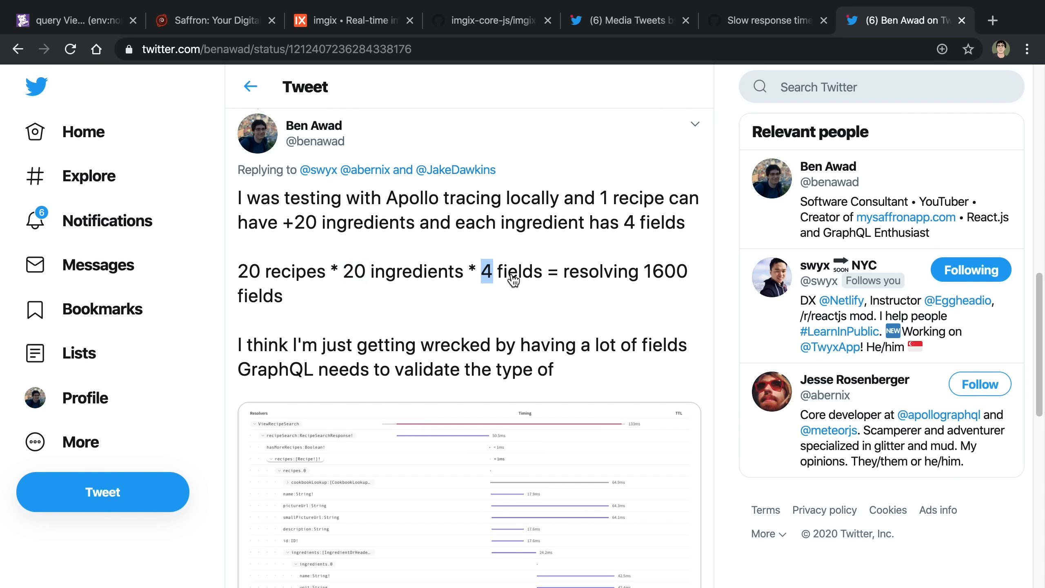
pyautogui.moveTo(563, 275); pyautogui.dragTo(586, 292)
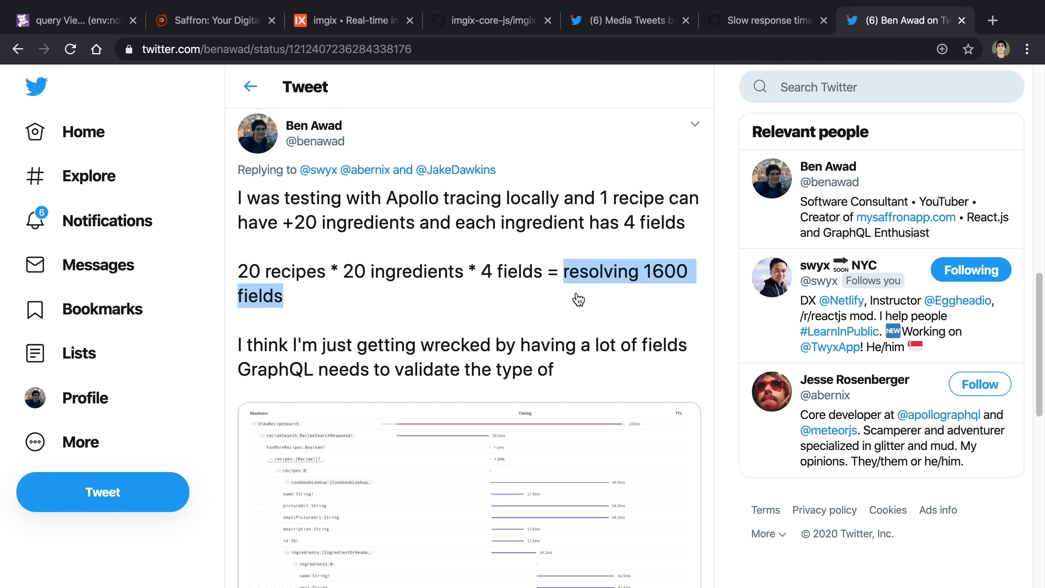
# Step: In the VS Code terminal, start the server with node --inspect dist/src/index.js
pyautogui.hotkey('alt', 'Tab')
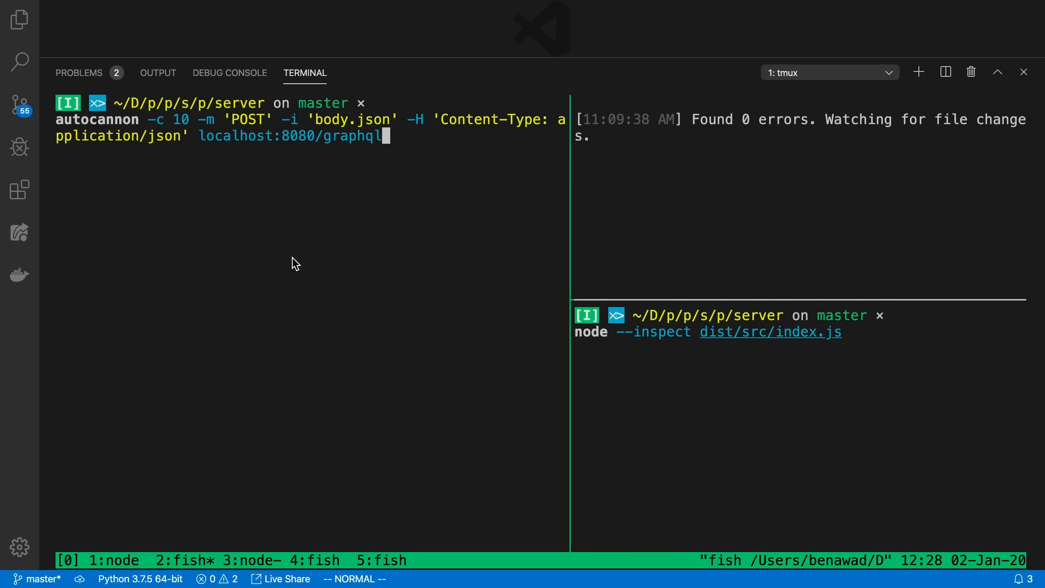
pyautogui.hotkey('ctrl', 'b')
pyautogui.press('o')
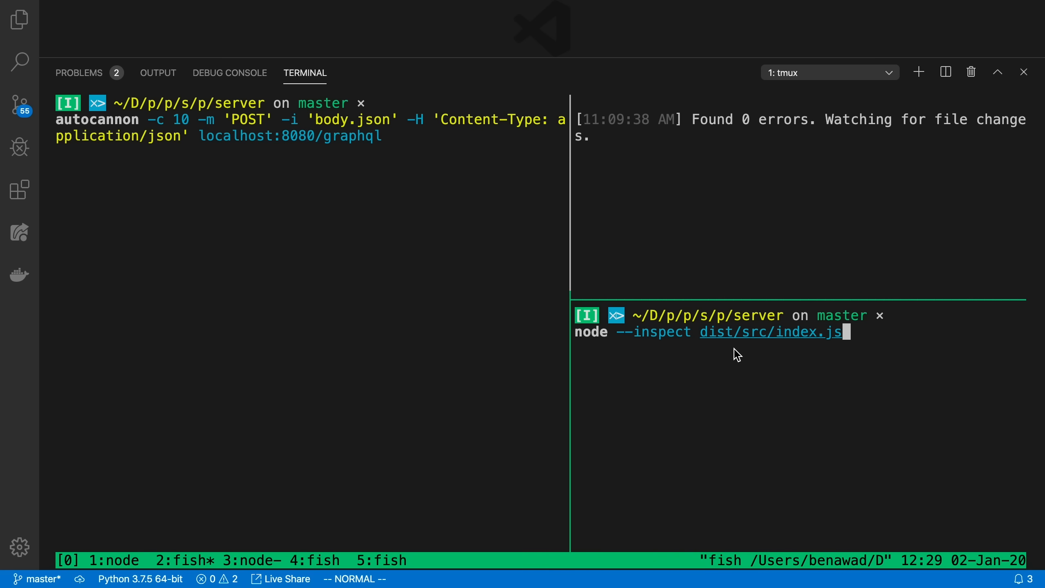
pyautogui.press('Return')
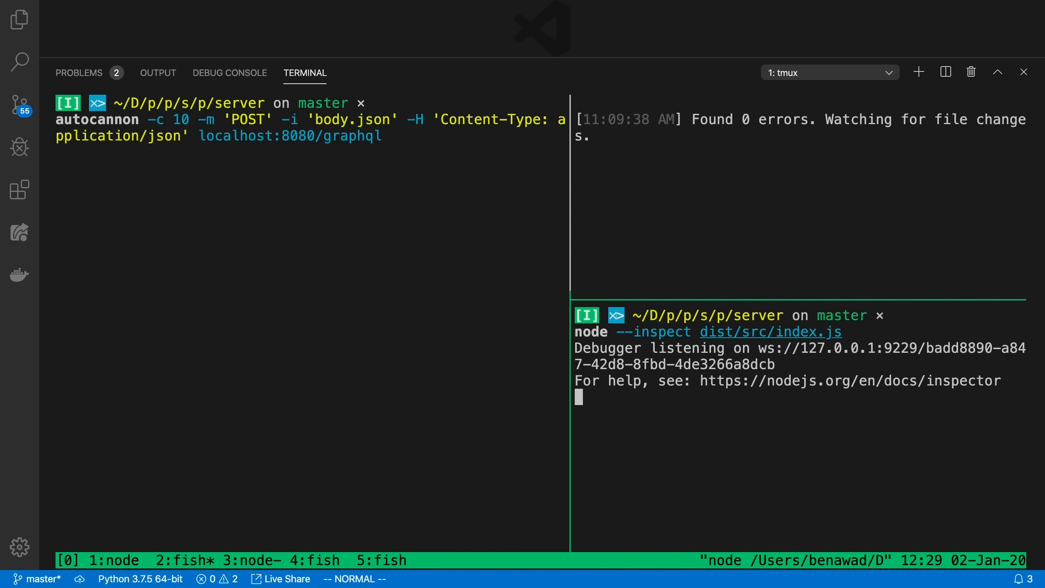
# Step: Return to the benchmark pane and point out the body.json request payload
pyautogui.hotkey('ctrl', 'b')
pyautogui.press('Left')
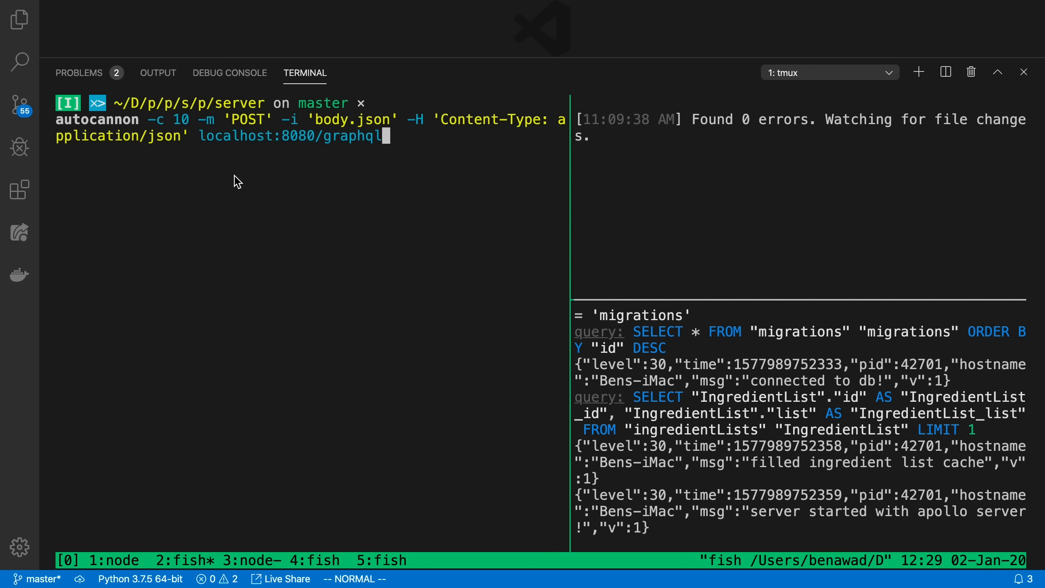
pyautogui.moveTo(316, 124); pyautogui.dragTo(399, 123)
# Step: On Chrome's inspect page, open DevTools for the dist/src/index.js server target
pyautogui.hotkey('ctrl', 'Right')
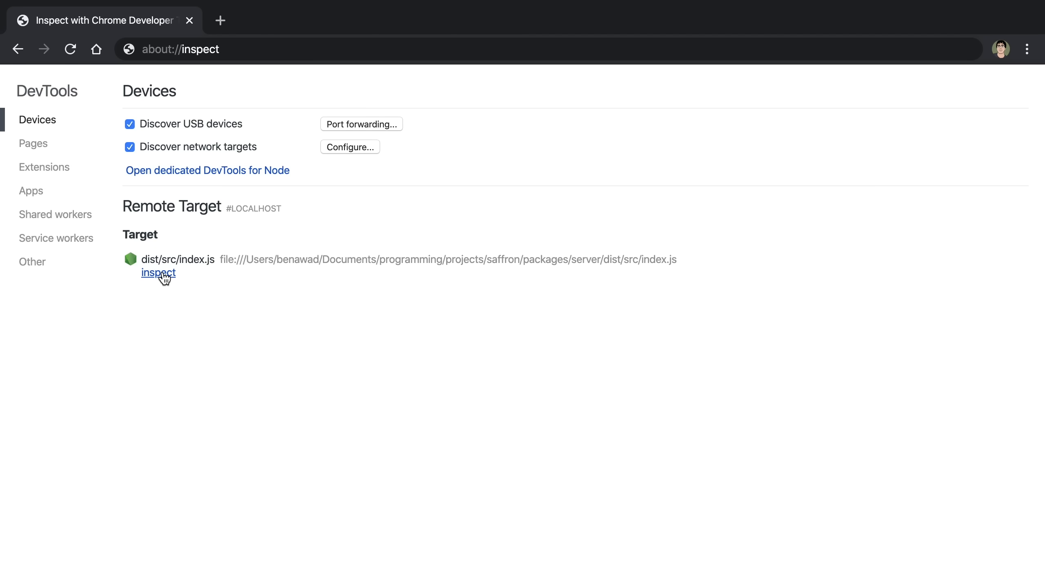
pyautogui.click(159, 273)
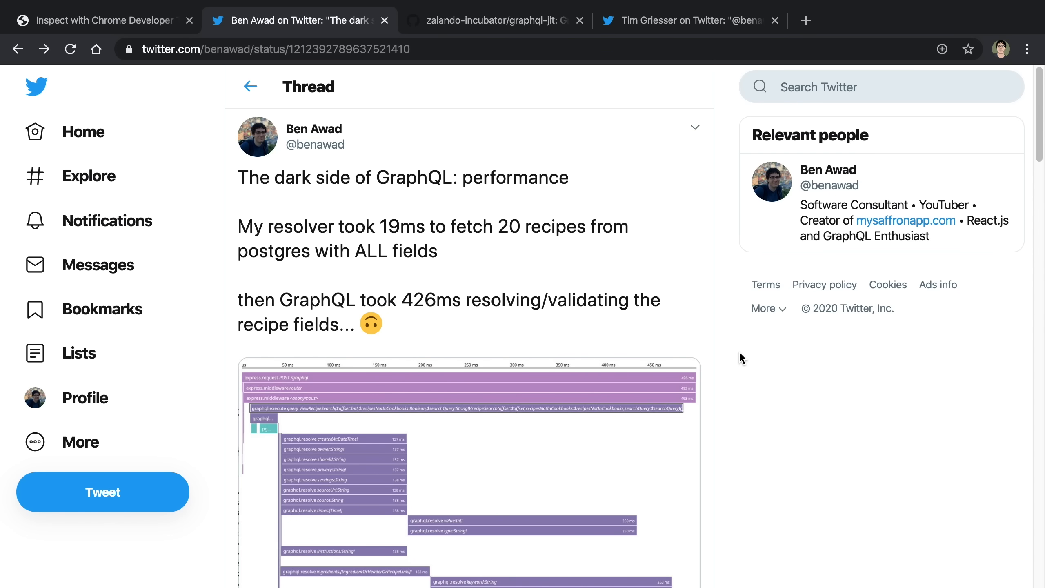
# Step: Switch back to the DevTools window showing the bluebird CPU profile flame chart
pyautogui.hotkey('alt', 'Tab')
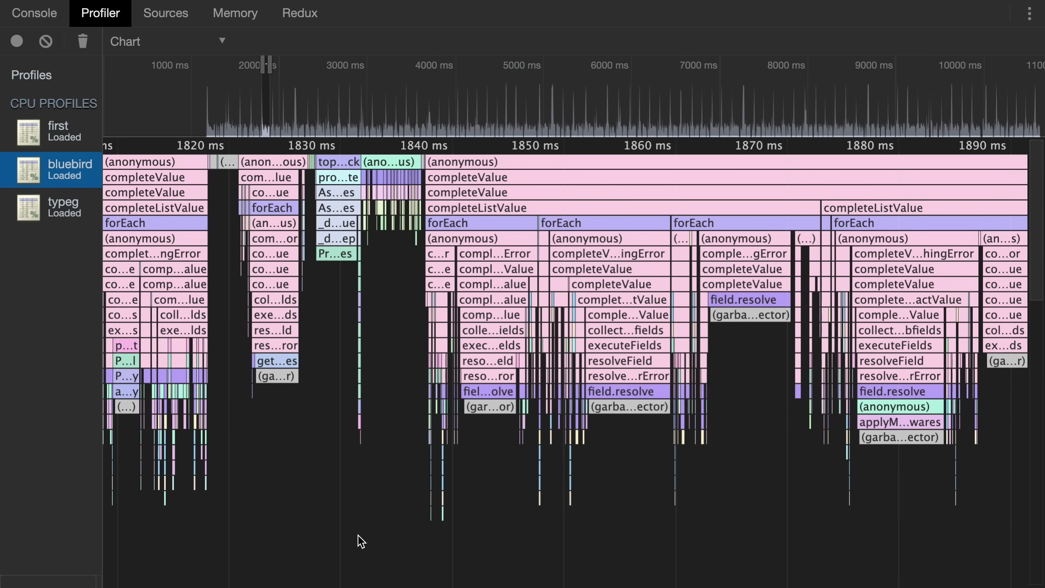
# Step: Flip between the first and bluebird CPU profiles to compare their flame charts
pyautogui.click(54, 131)
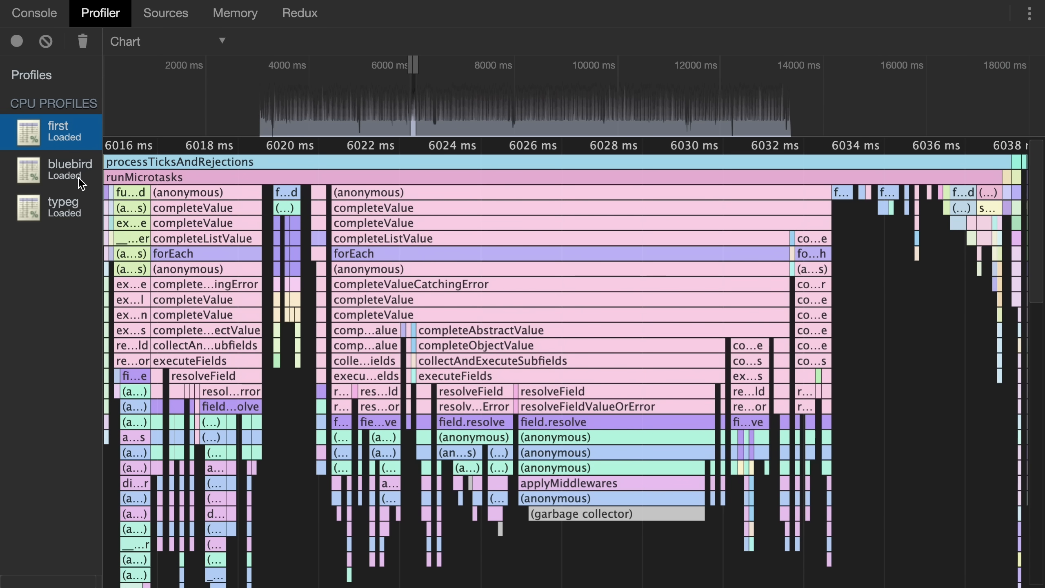
pyautogui.click(70, 169)
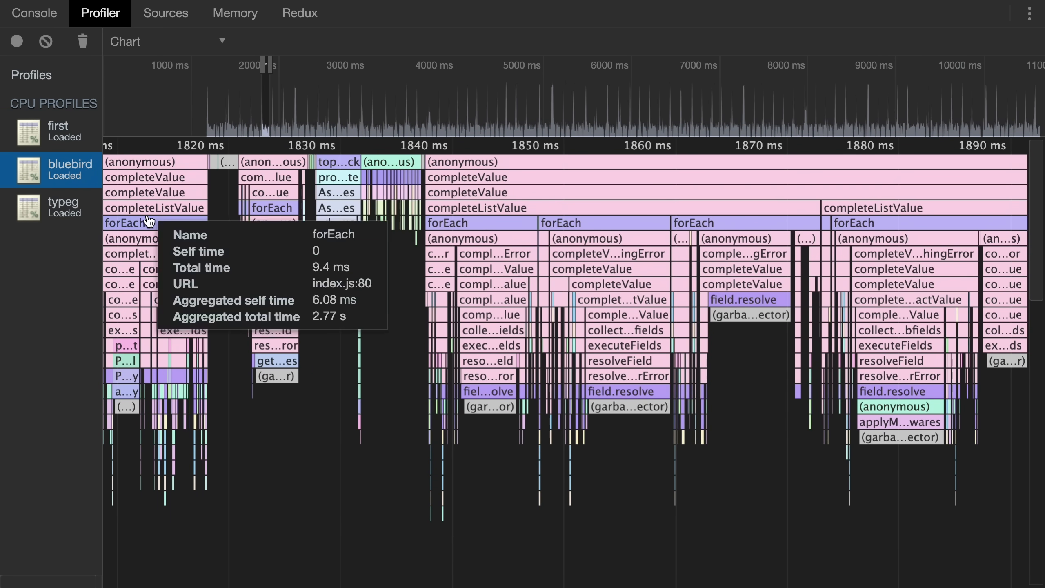
pyautogui.click(64, 137)
pyautogui.click(66, 175)
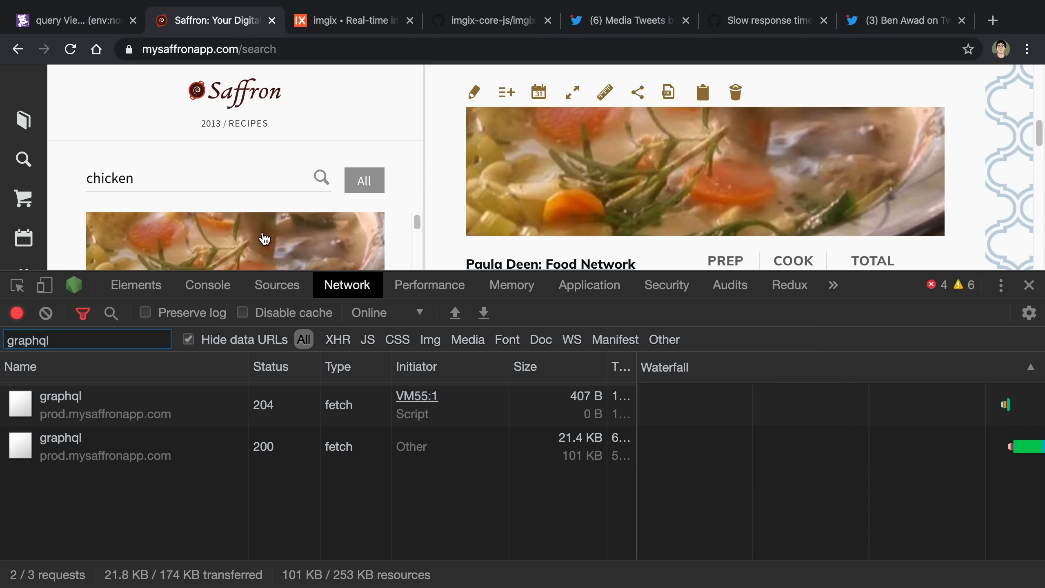
pyautogui.scroll(-2, 264, 238)
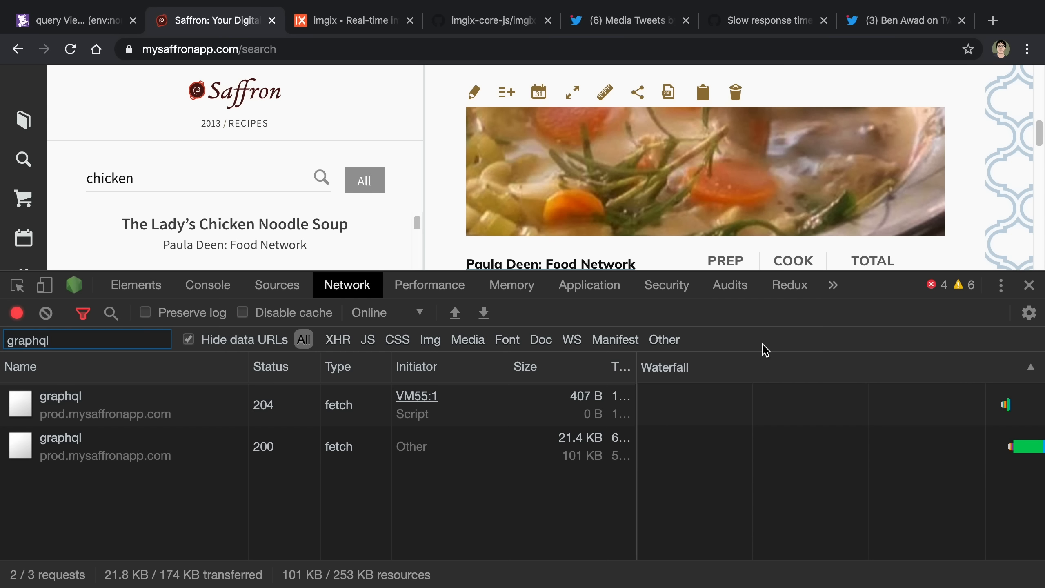
pyautogui.scroll(2, 266, 249)
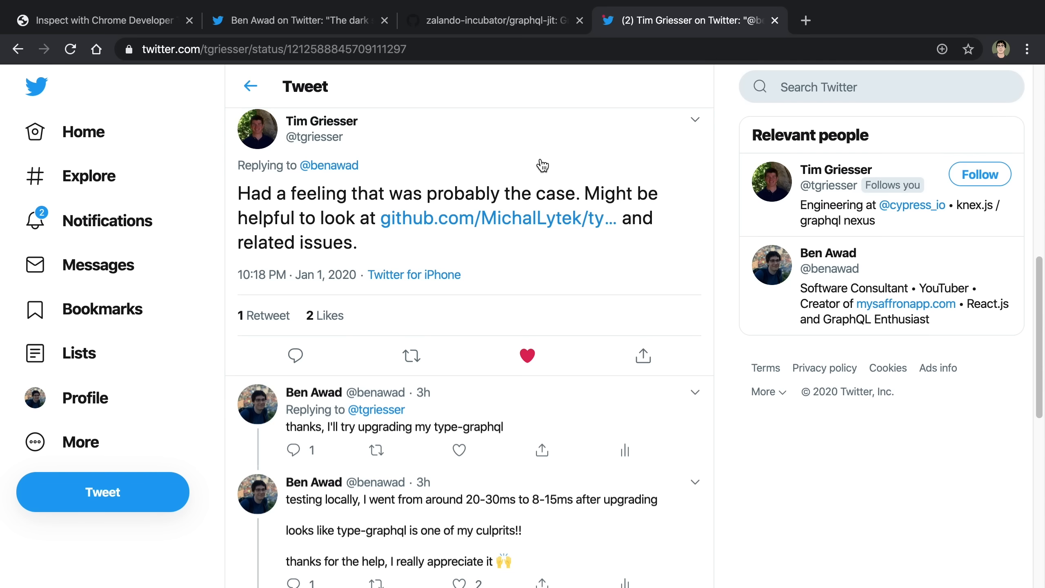
# Step: Return from the Twitter thread to the DevTools Profiler with the typeg profile loaded
pyautogui.hotkey('alt', 'Tab')
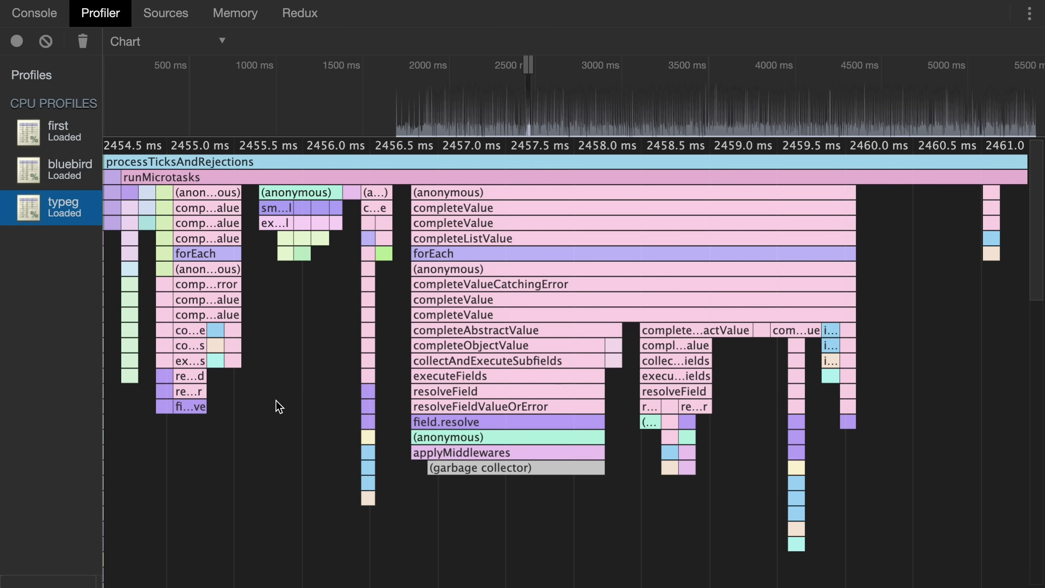
# Step: Show the first profile's flame chart with applyMiddlewares 1.61 s and garbage collection 944 ms
pyautogui.click(74, 137)
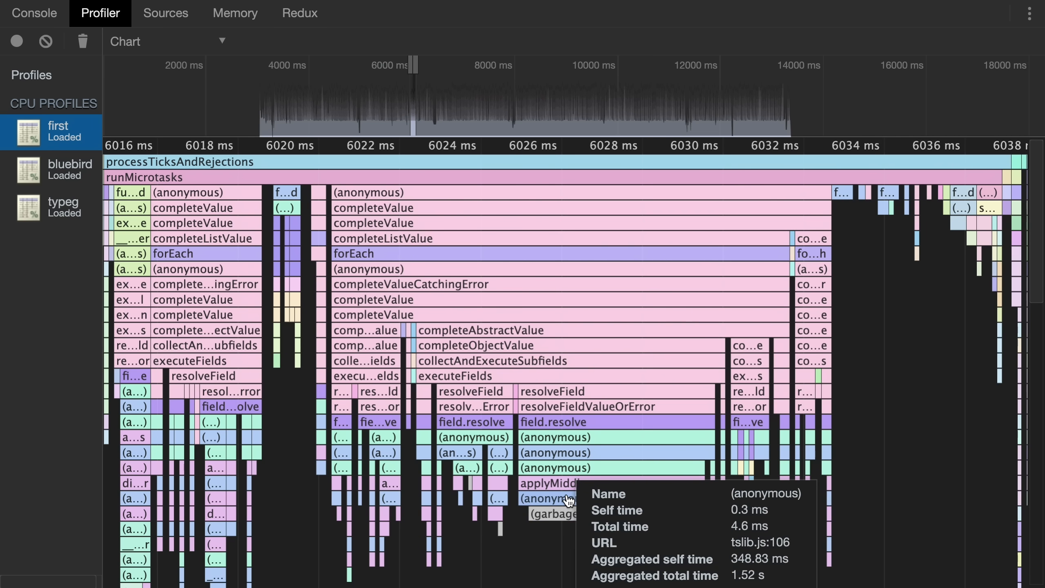
pyautogui.moveTo(192, 299)
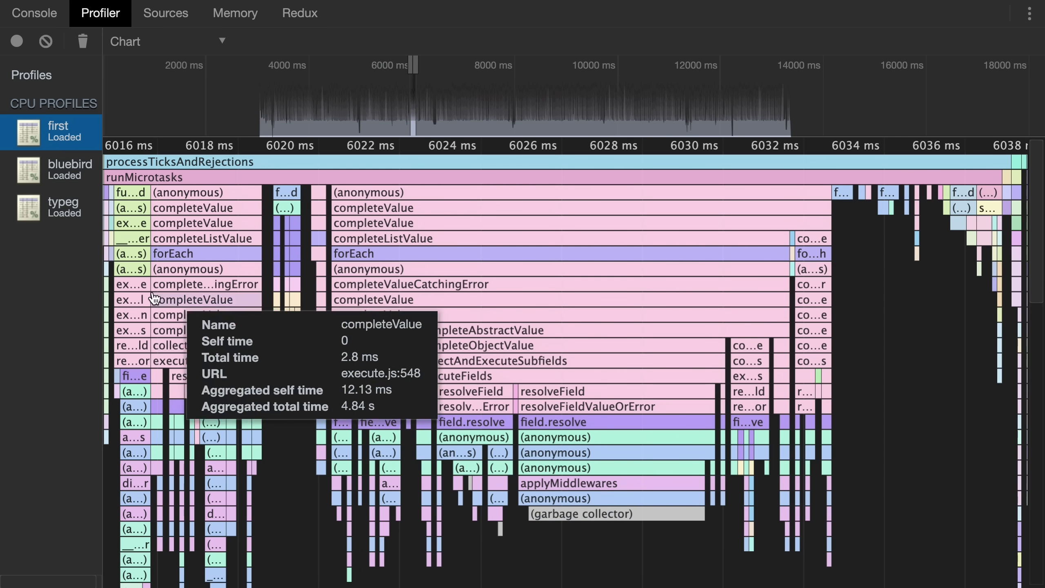
# Step: Switch back to the typeg profile, where garbage collection aggregates only 275.20 ms
pyautogui.click(64, 211)
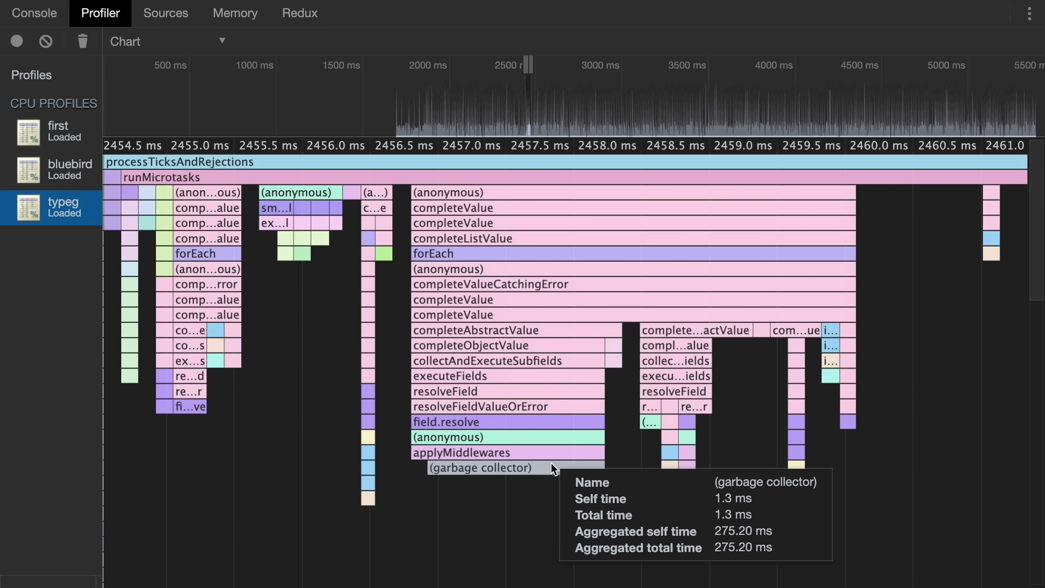